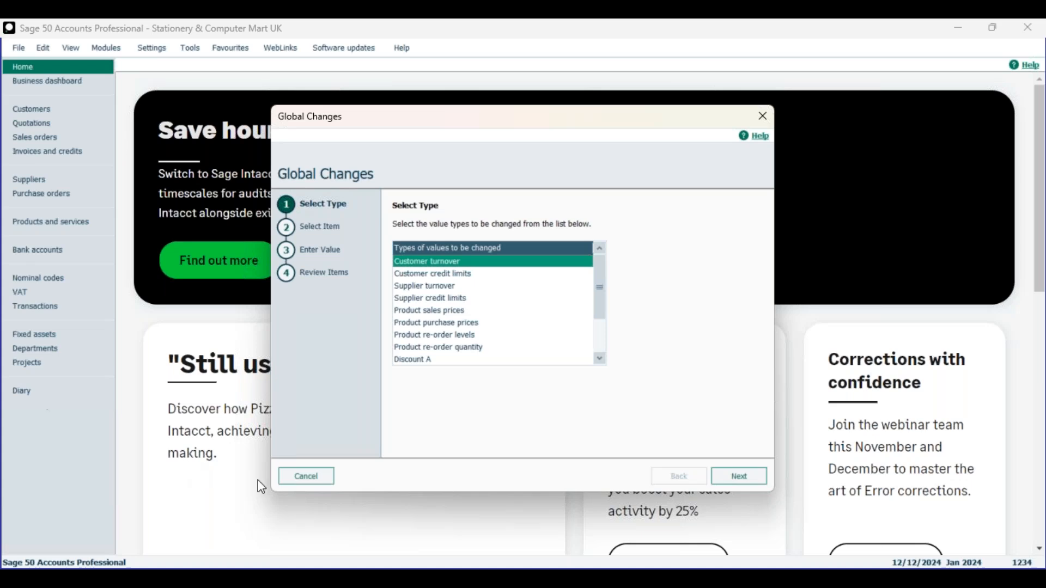
Choose customer credit limits as the global change and select A1 Design Services, Bobs Building Supplies and the customer directly below it.
left_click(445, 275)
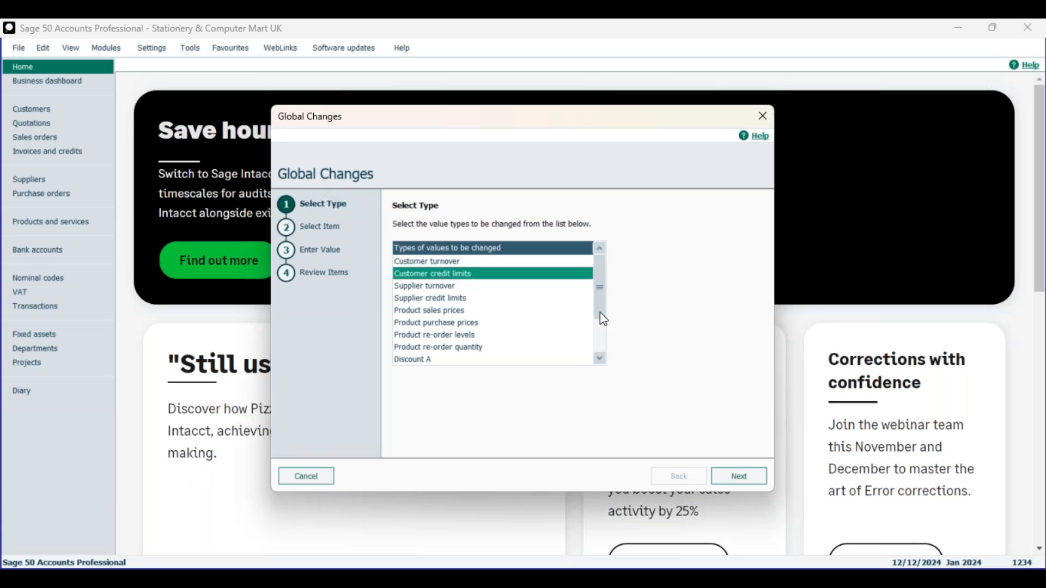
left_click(739, 477)
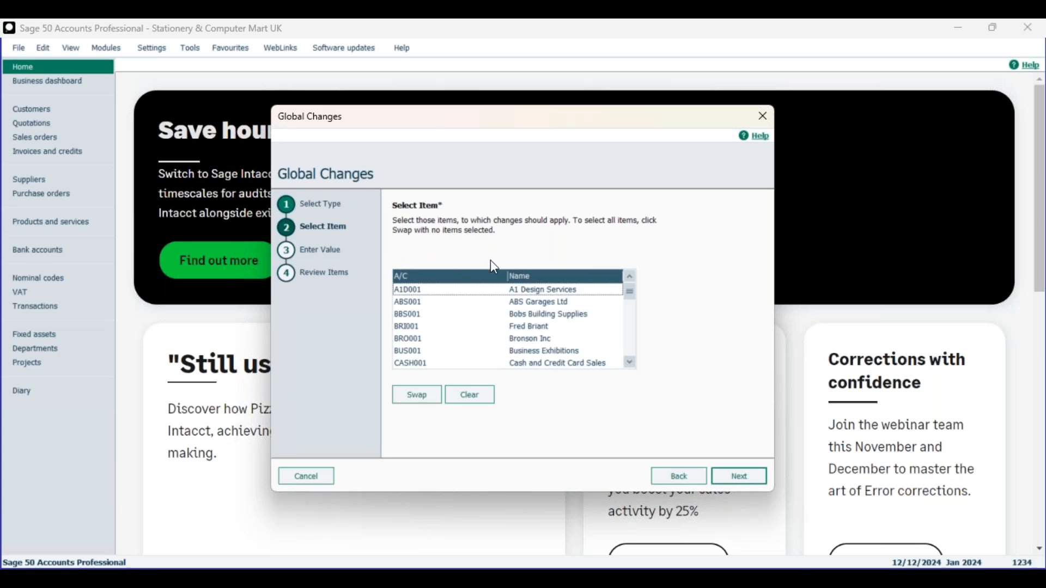
left_click(531, 292)
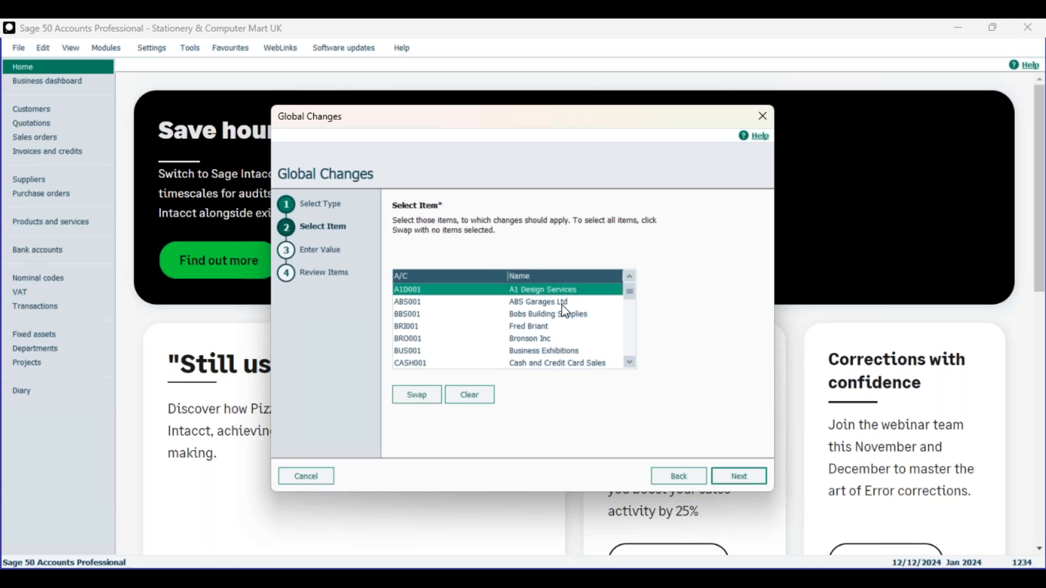
left_click(547, 314)
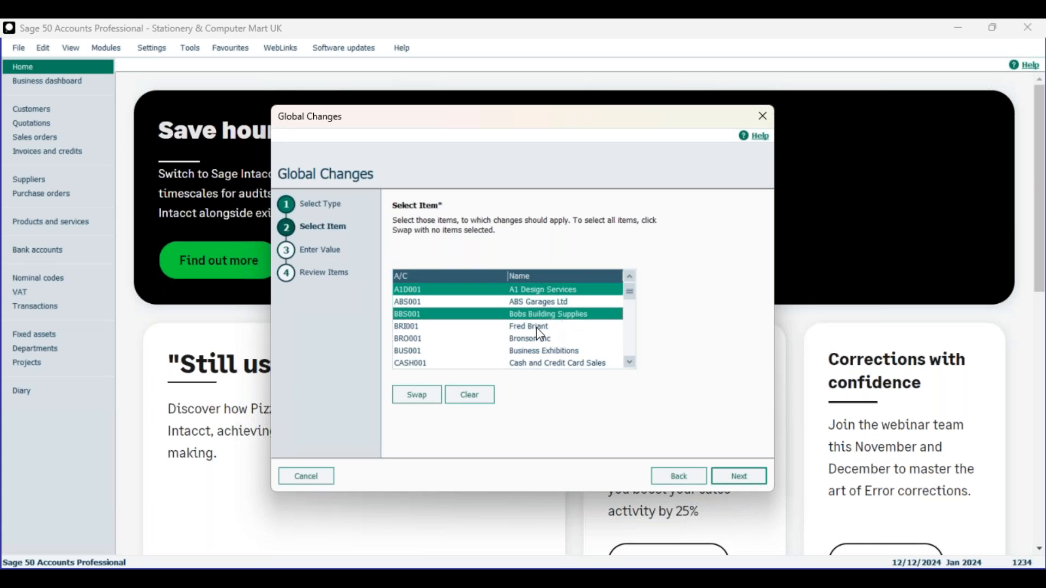
left_click(540, 328)
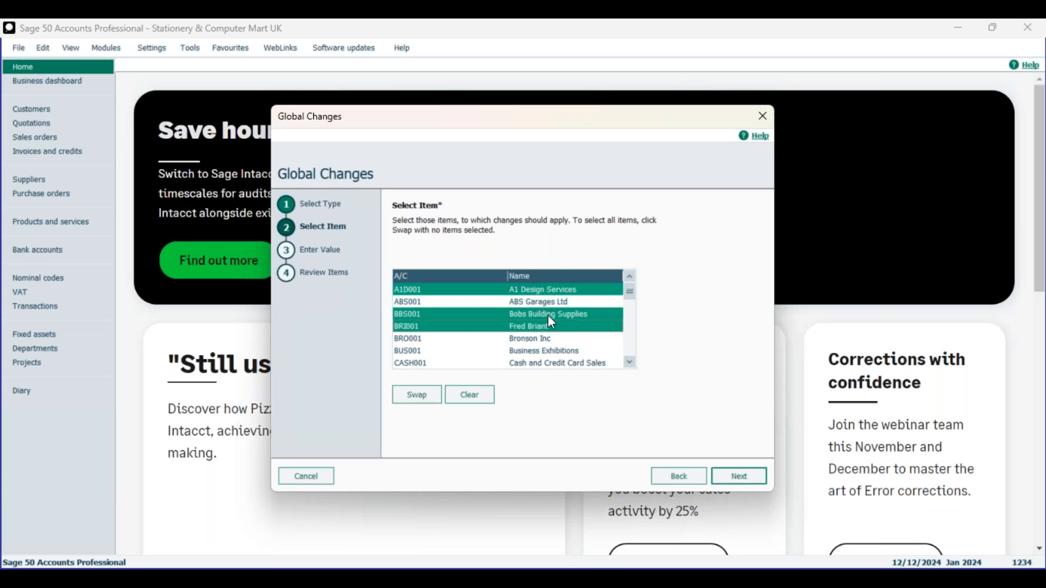
mouse_move(635, 301)
left_mouse_down()
mouse_move(631, 348)
mouse_move(625, 289)
left_mouse_up()
left_click(742, 482)
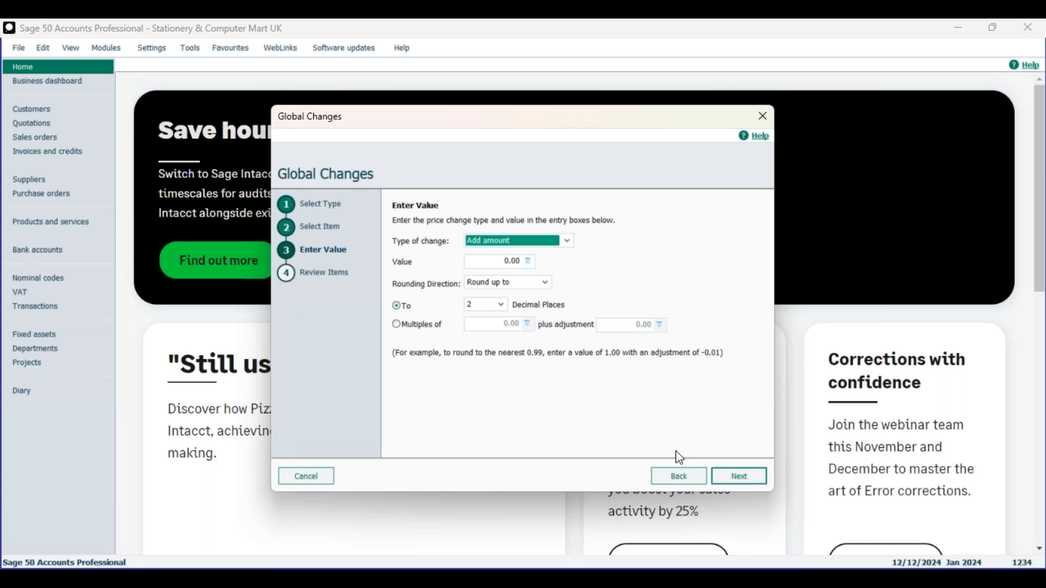
Preview a 25% increase of the credit limits, rounded up to 2 decimal places, and return to the value entry.
left_click(567, 239)
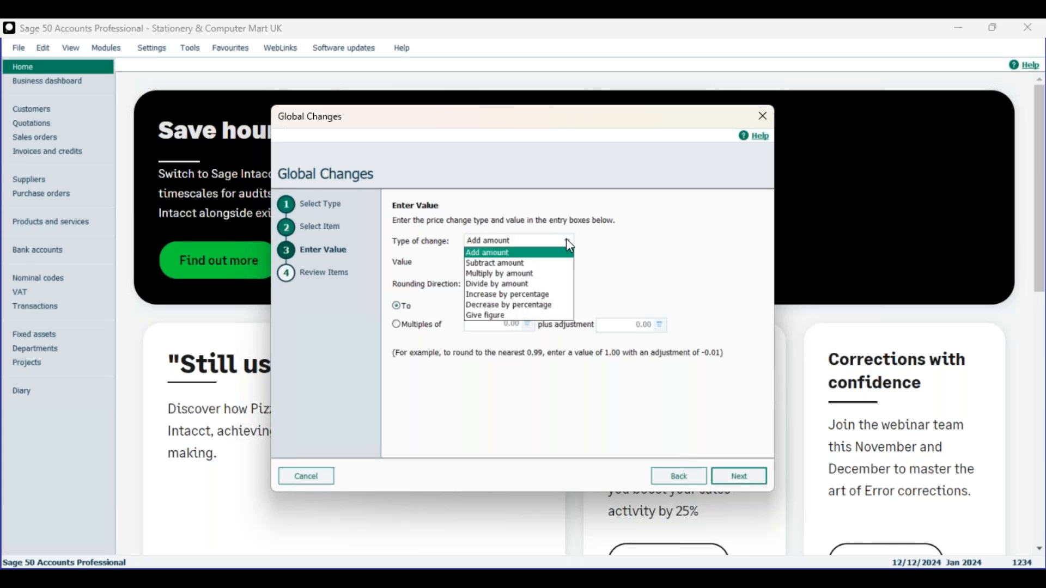
left_click(506, 297)
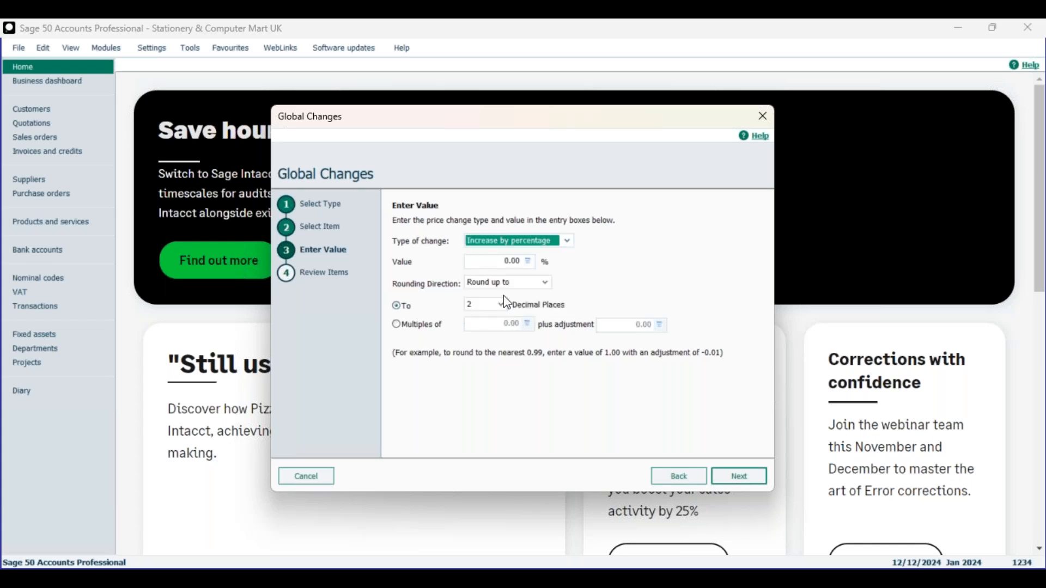
left_click(507, 262)
left_click_drag(473, 261, 464, 261)
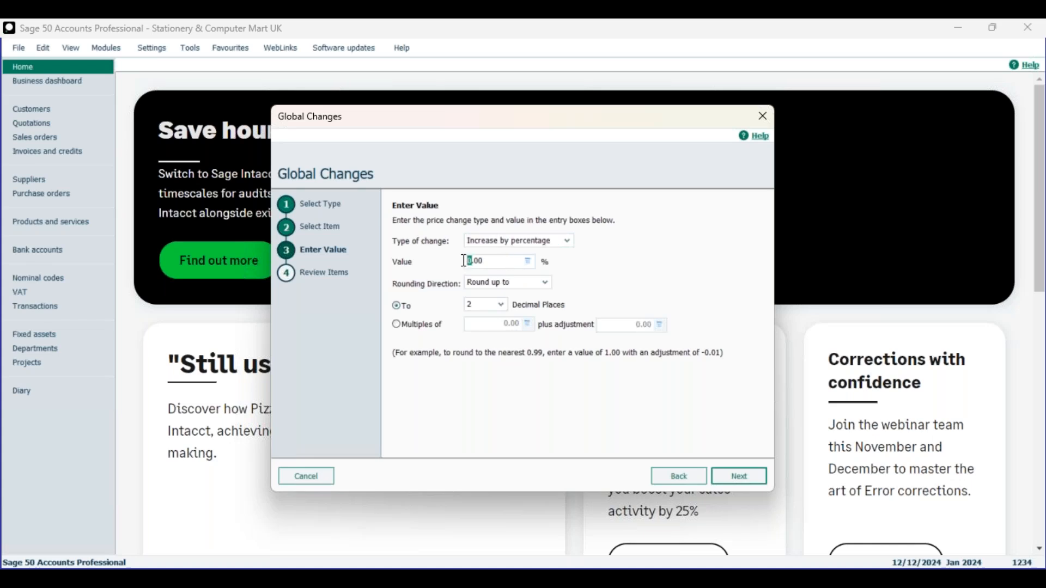
type("25")
left_click(524, 282)
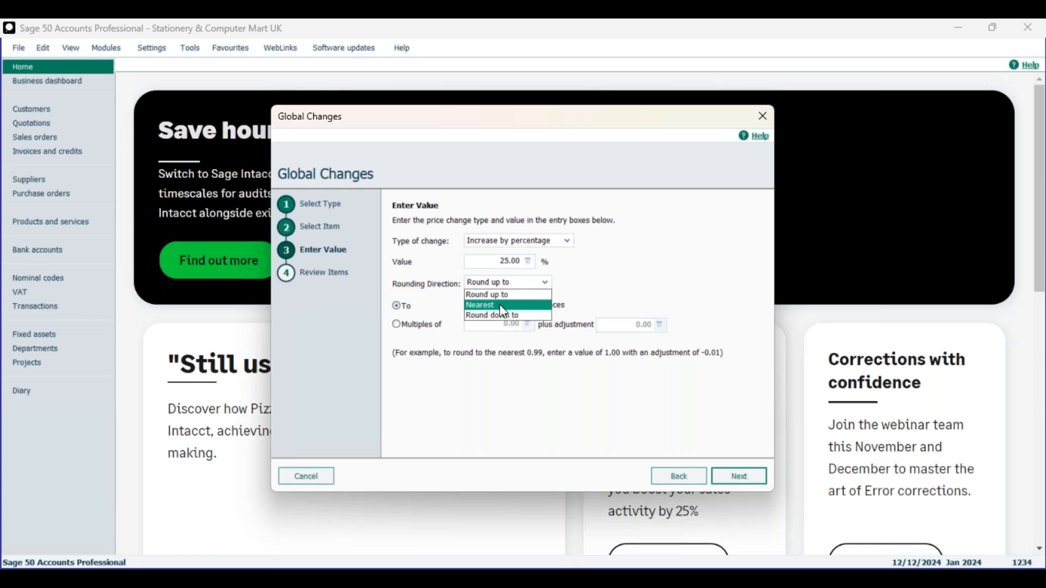
left_click(583, 294)
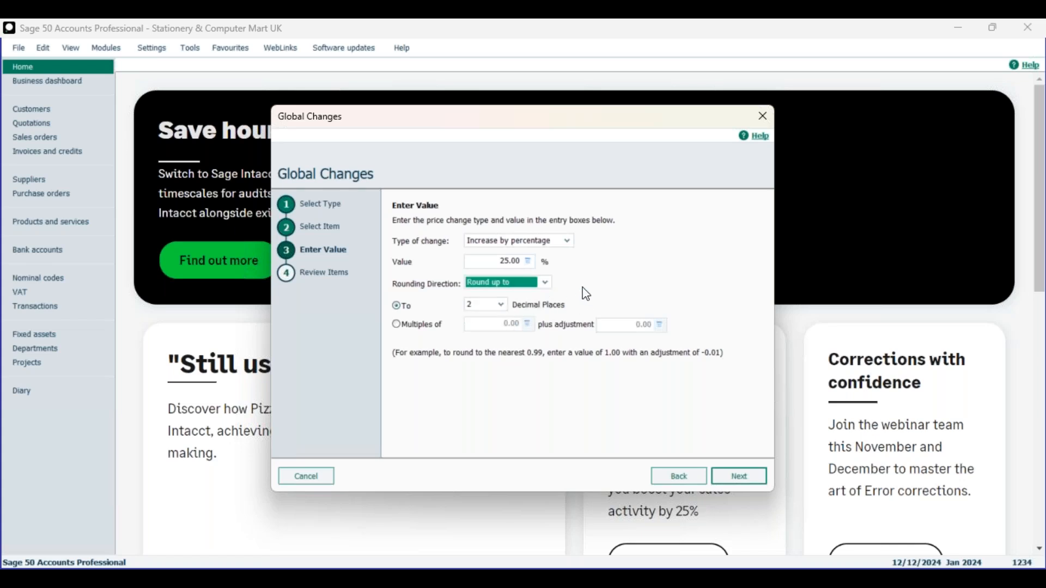
left_click(479, 305)
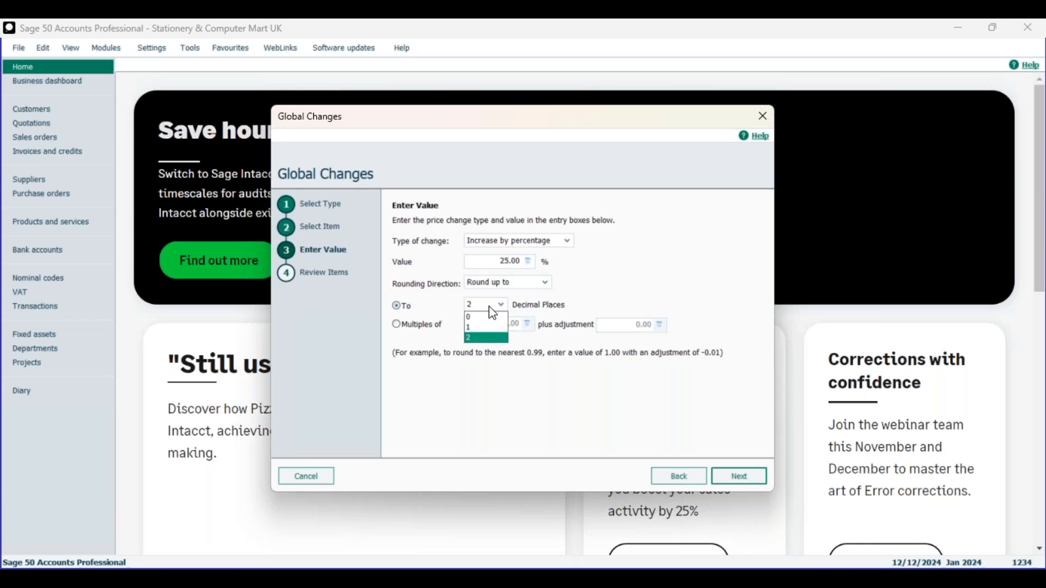
left_click(484, 337)
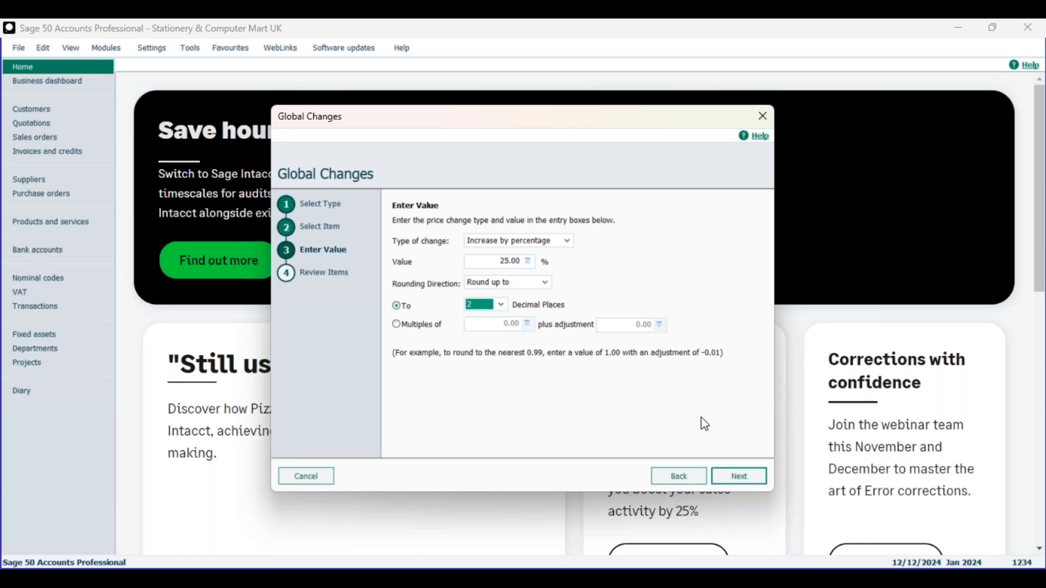
left_click(741, 479)
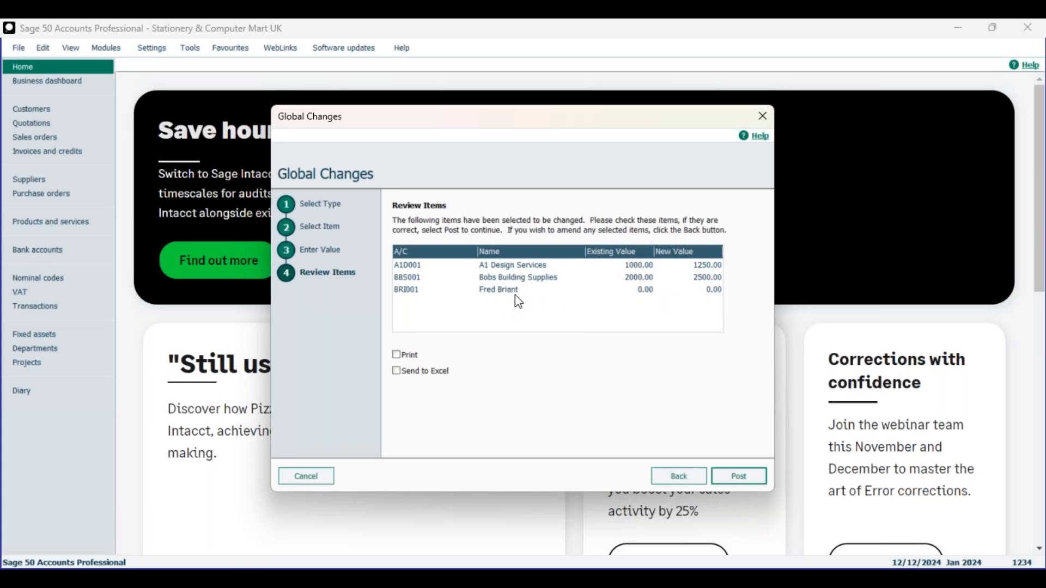
left_click(680, 479)
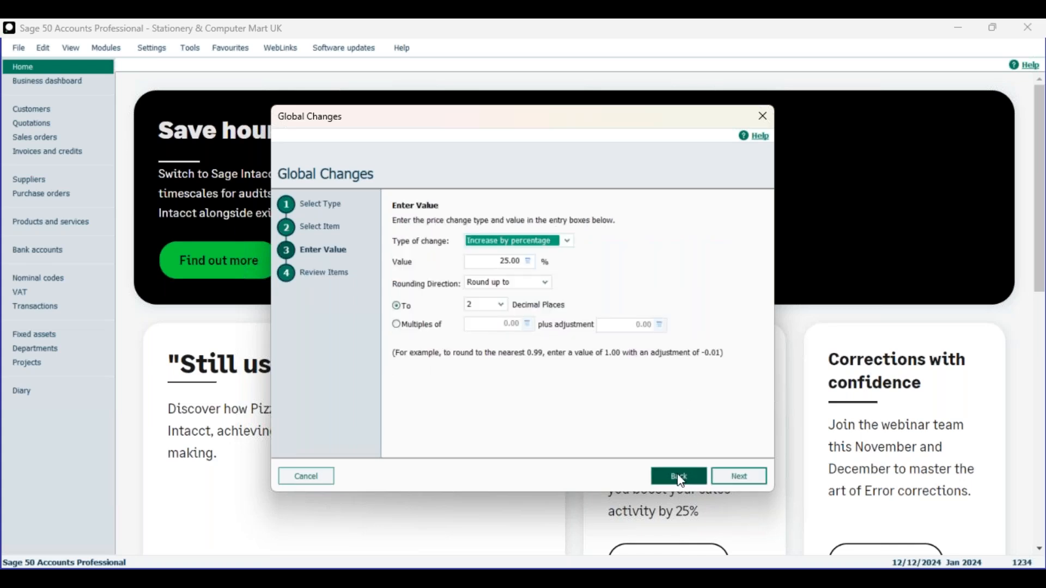
Give the selected customers a fixed credit limit figure of 3000 and post the irreversible change.
left_click(567, 241)
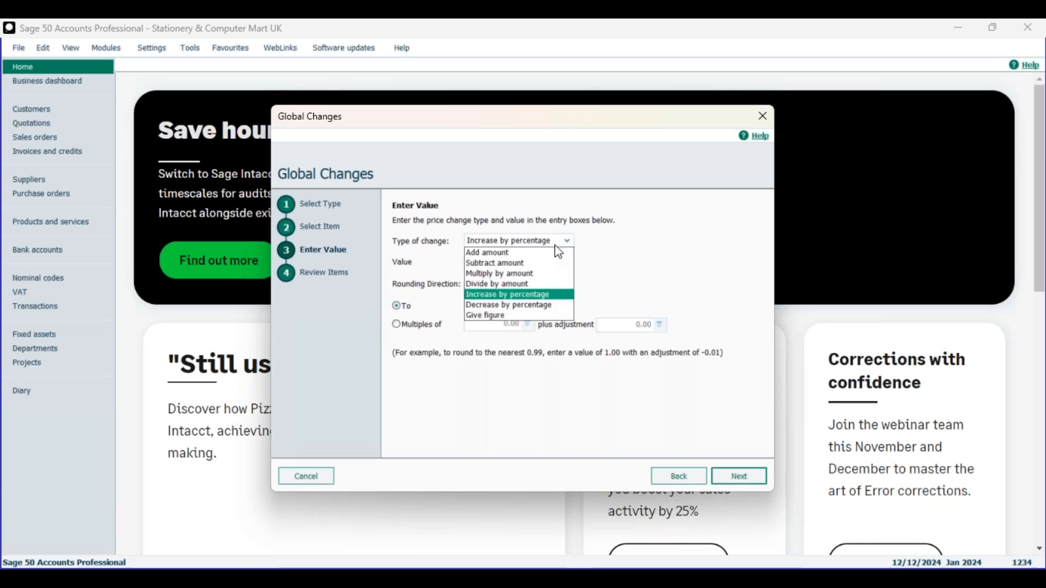
left_click(502, 316)
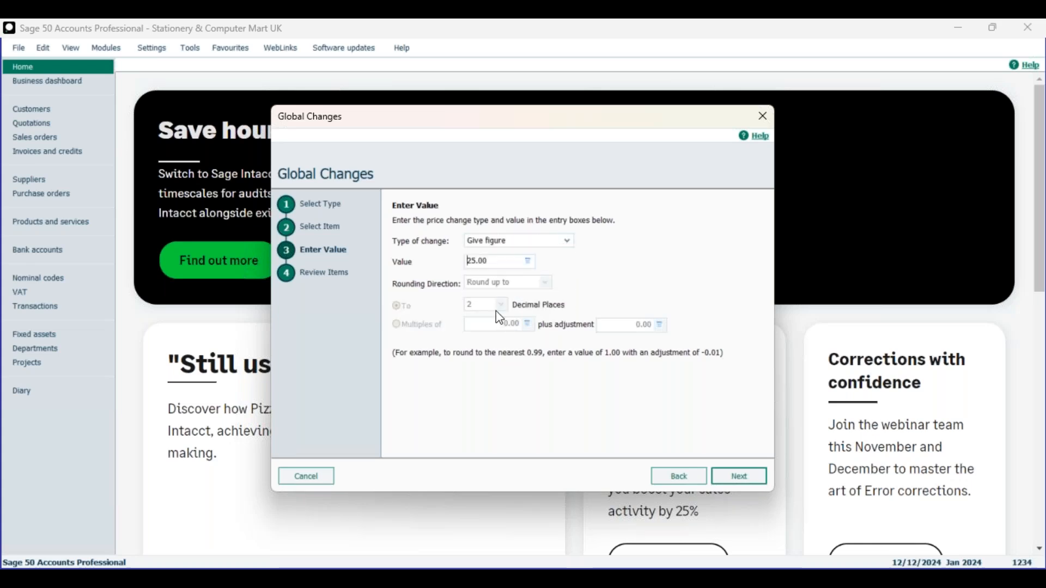
double_click(491, 266)
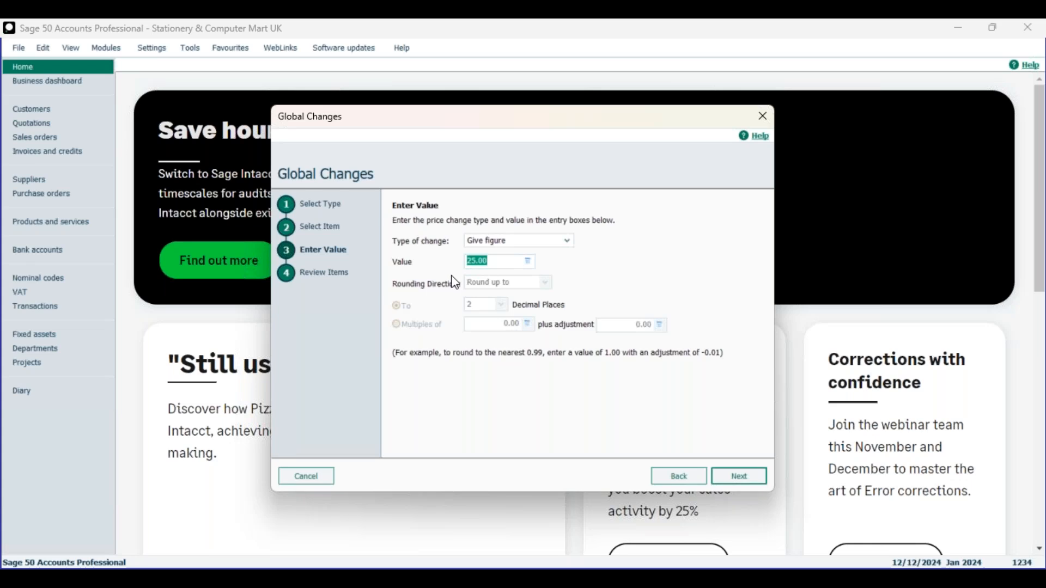
type("3000")
left_click(739, 477)
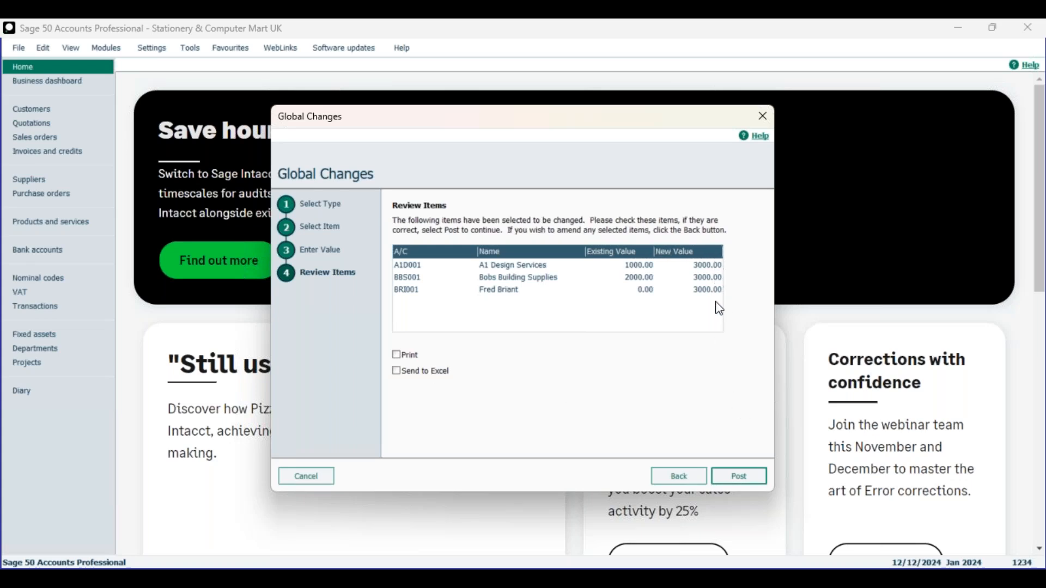
left_click(744, 479)
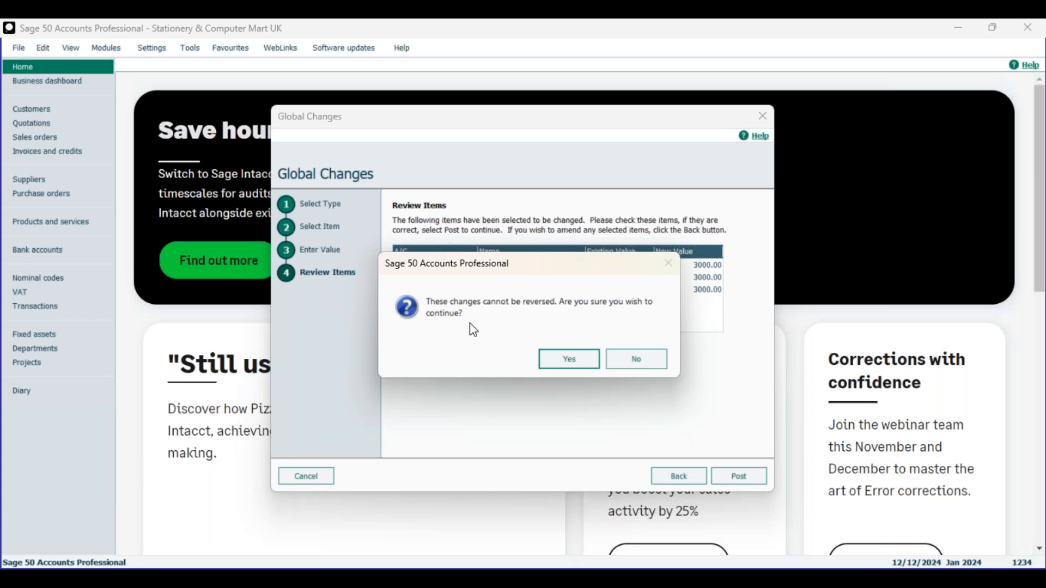
left_click(573, 361)
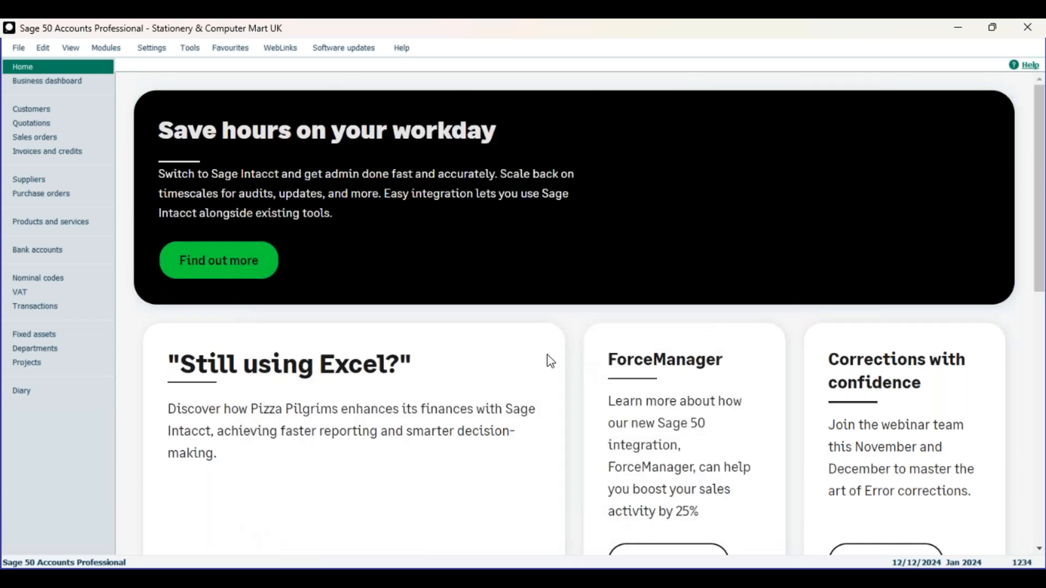
Start another global change of customer credit limits for A1 Design Services, Bobs Building Supplies and the customer directly below it.
left_click(191, 48)
mouse_move(217, 85)
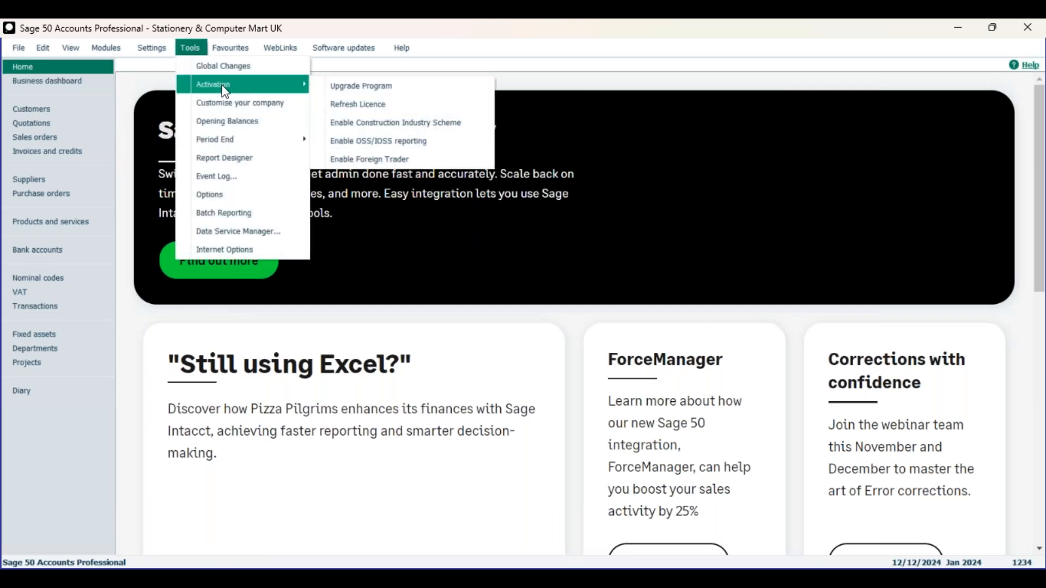
left_click(201, 68)
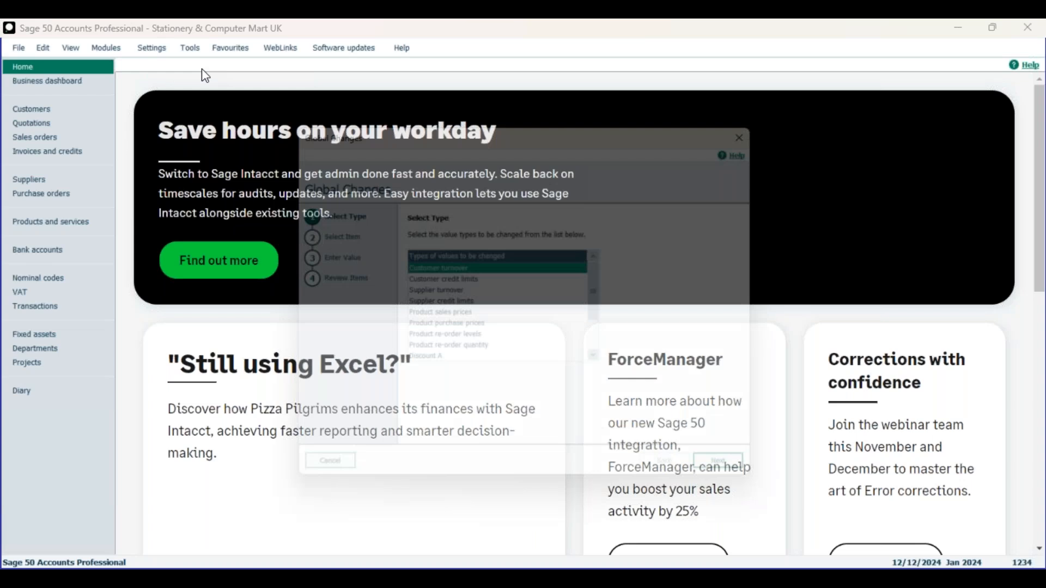
left_click(432, 274)
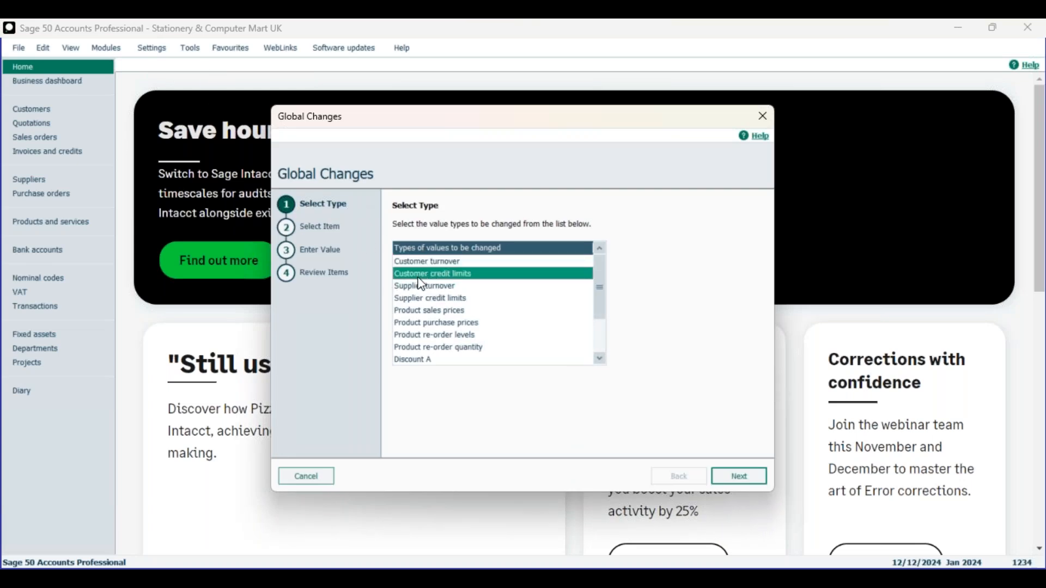
left_click(740, 477)
left_click(534, 288)
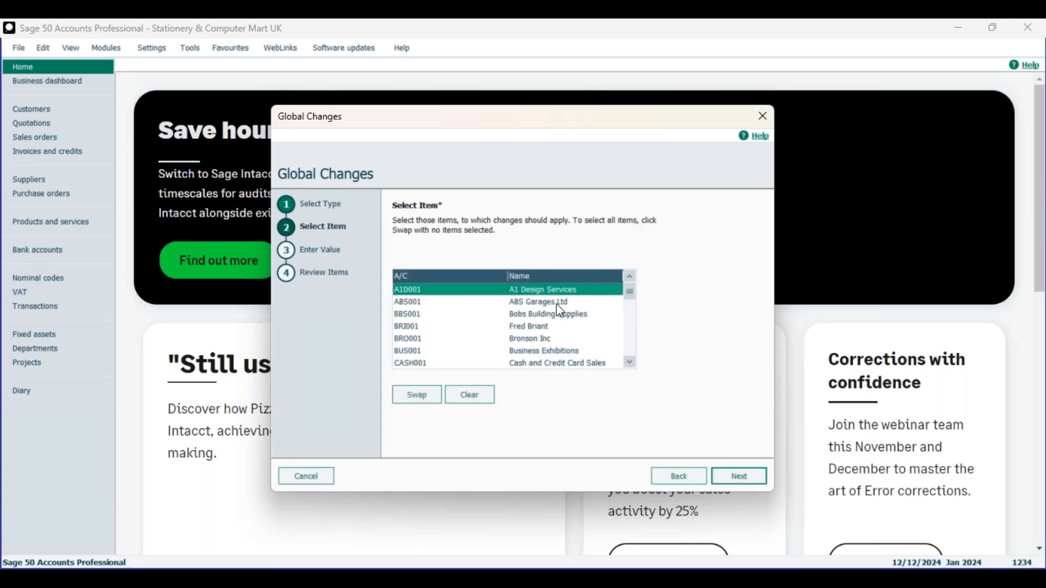
left_click(538, 314, "ctrl")
left_click(542, 326, "ctrl")
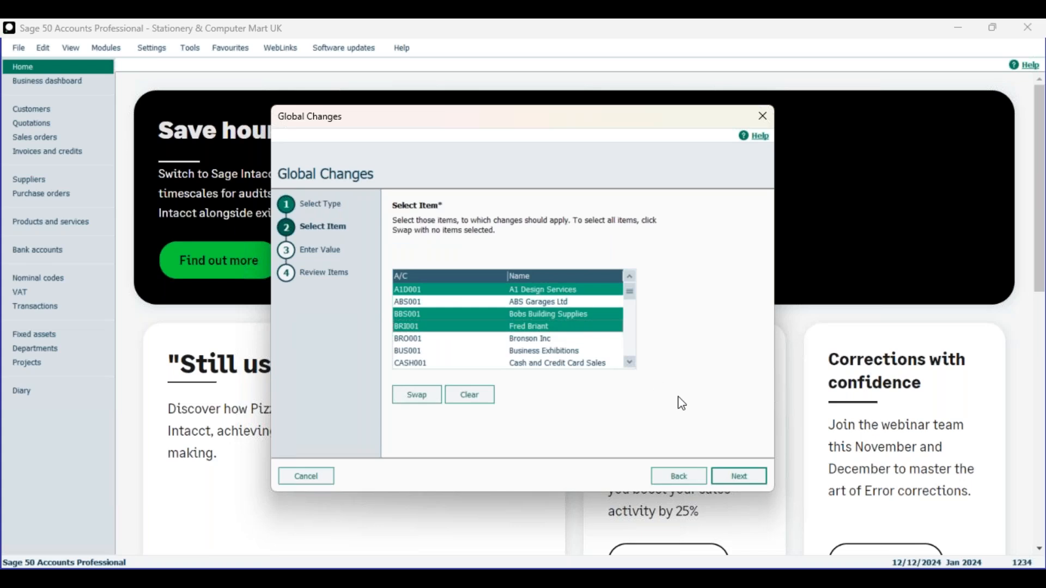
left_click(737, 475)
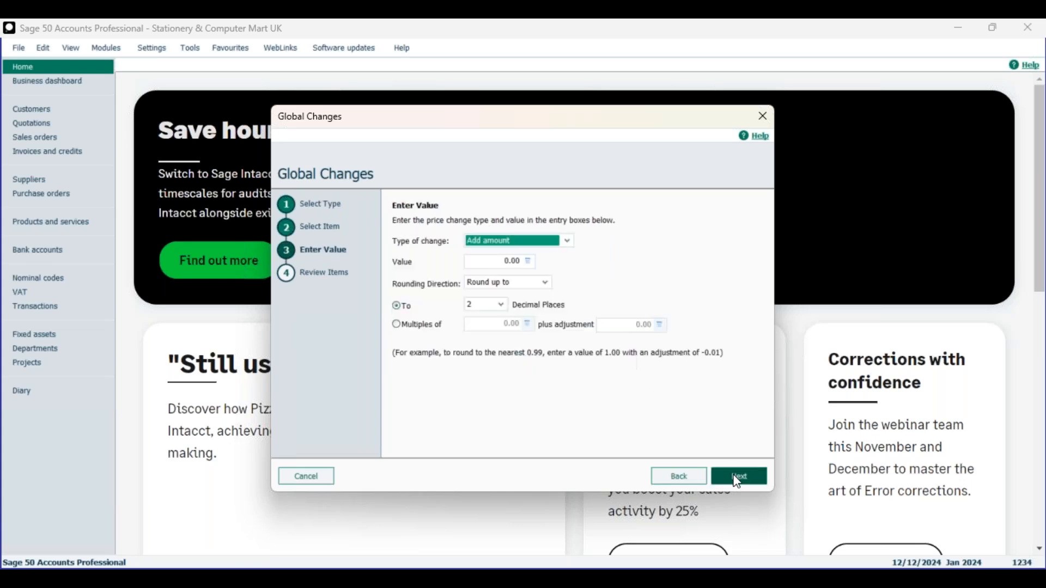
Preview a fixed credit limit figure of 1500 for the selected customers and close the wizard without posting.
left_click(568, 241)
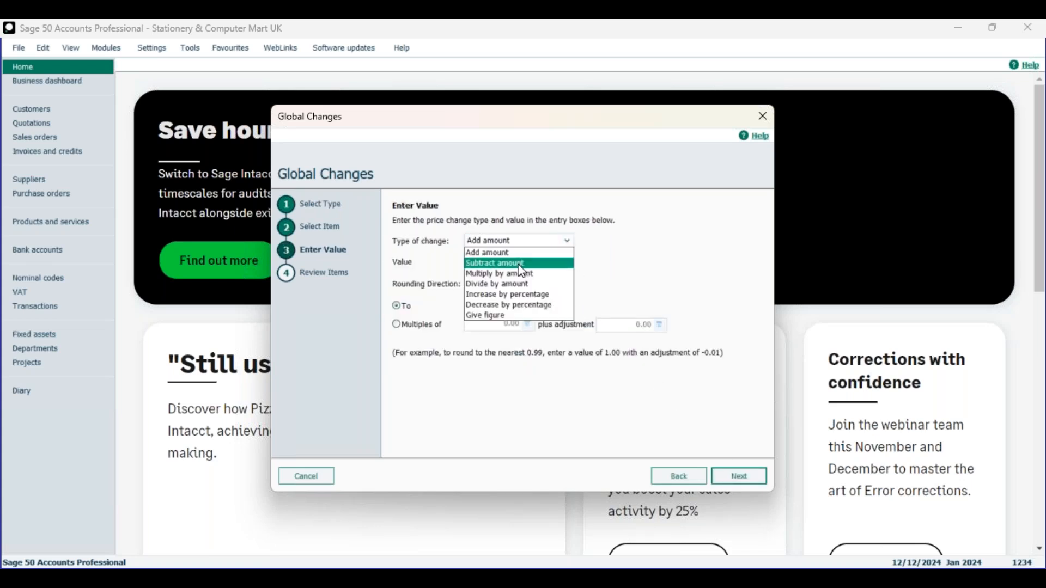
left_click(501, 316)
type("1500")
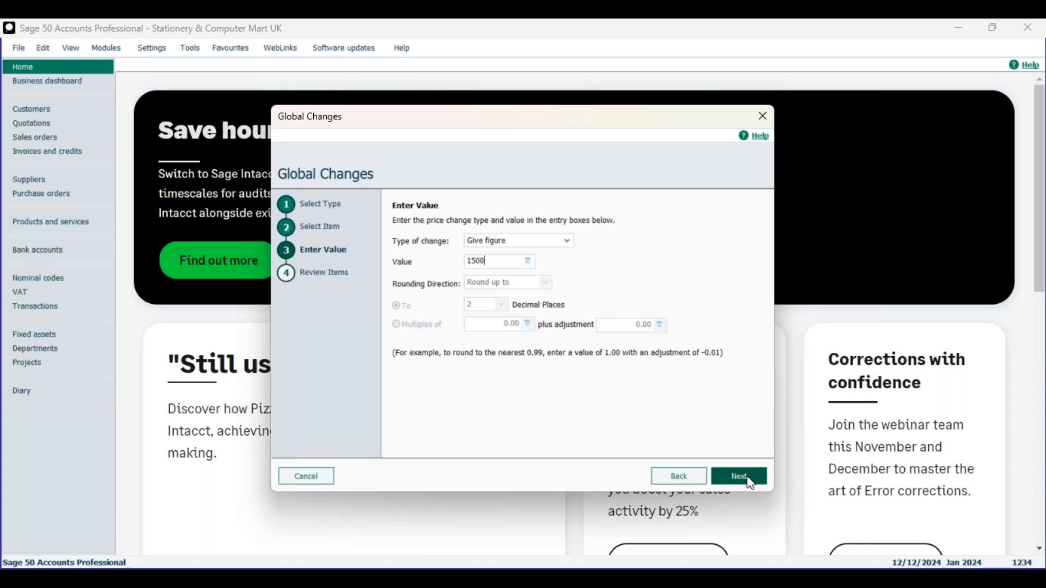
left_click(750, 483)
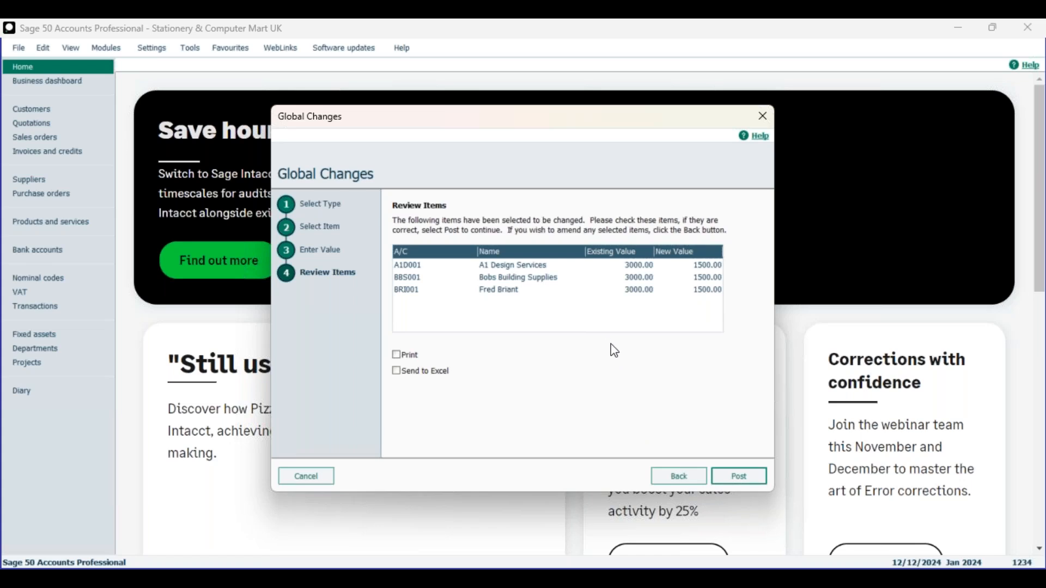
left_click(688, 477)
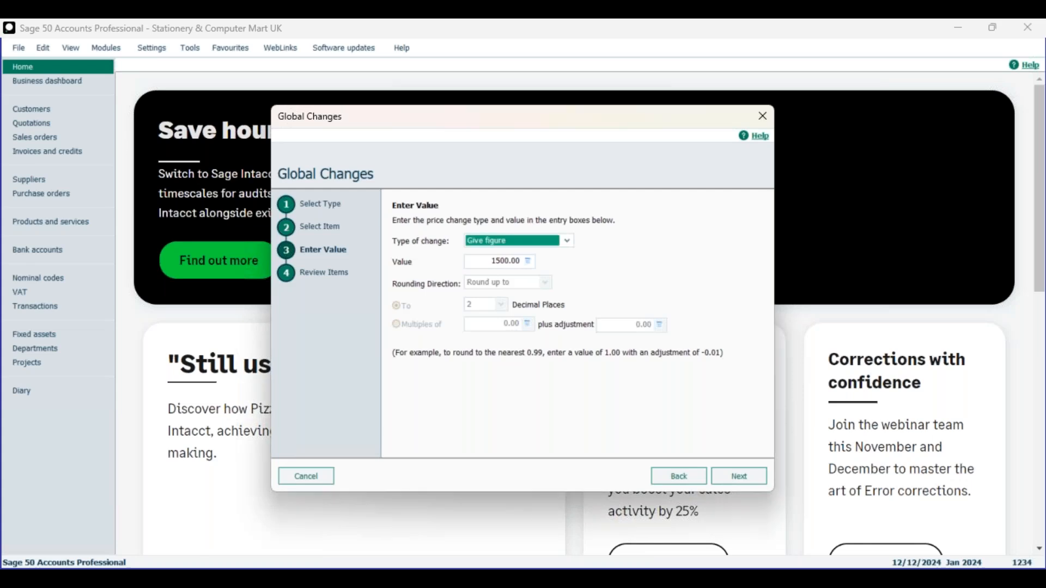
left_click(763, 116)
left_click(493, 362)
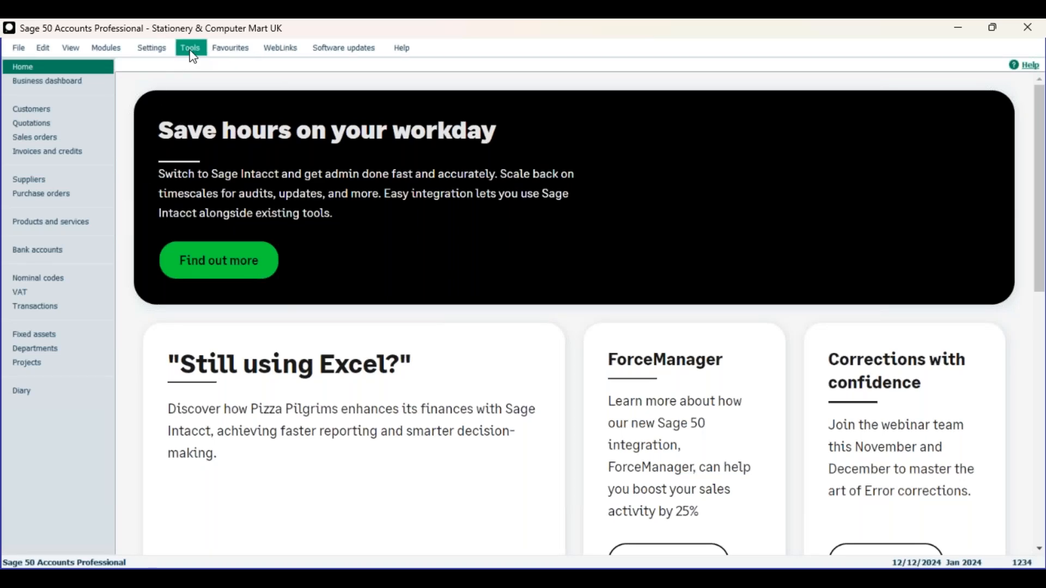
Open the products and services list and view the actions available for the Whiteboard - Drywipe (900 x 1200).
left_click(61, 222)
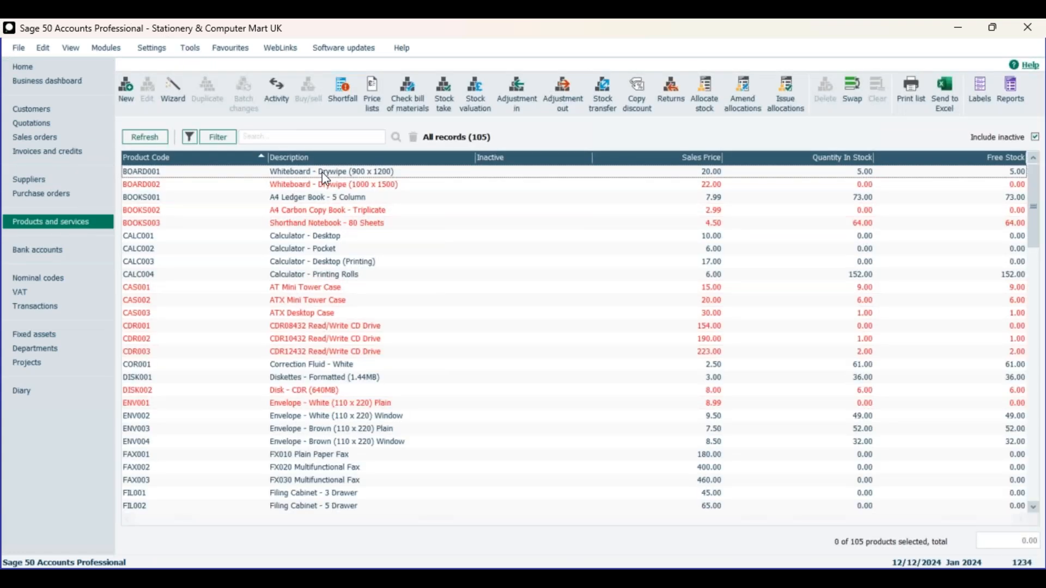
right_click(324, 173)
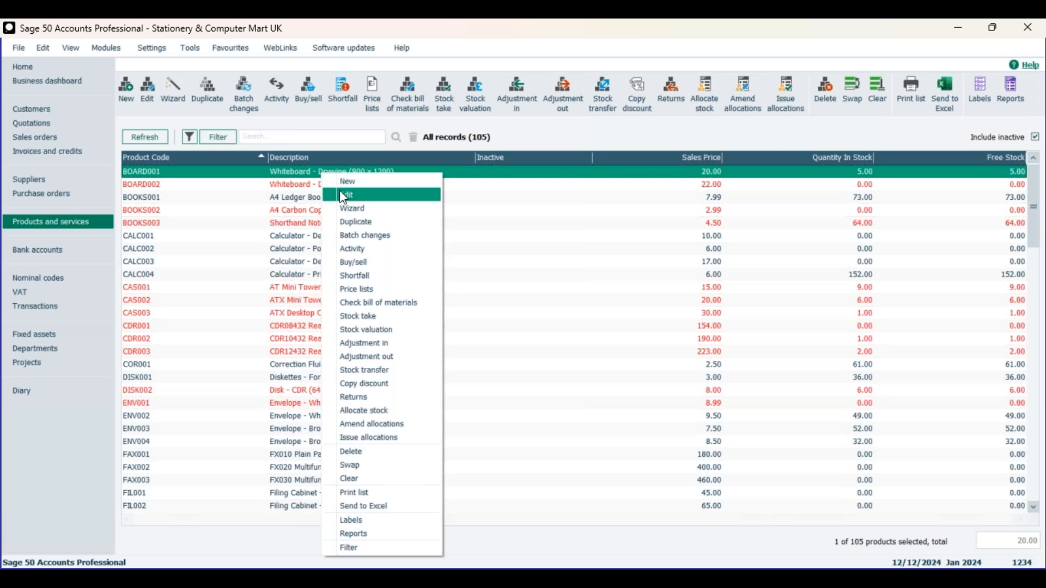
left_click(169, 175)
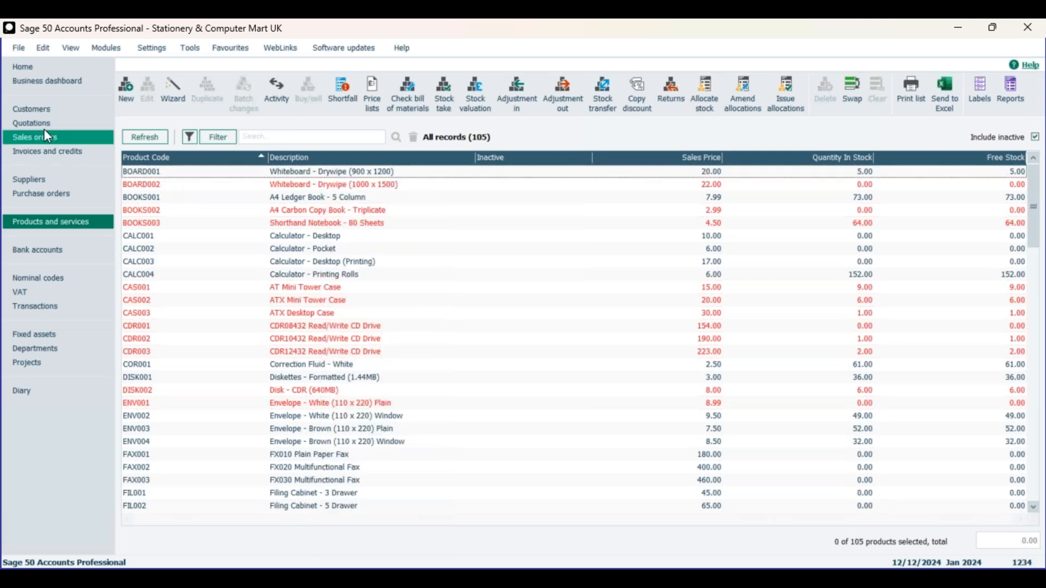
Start a global change of product sales prices and continue to the item selection.
left_click(35, 67)
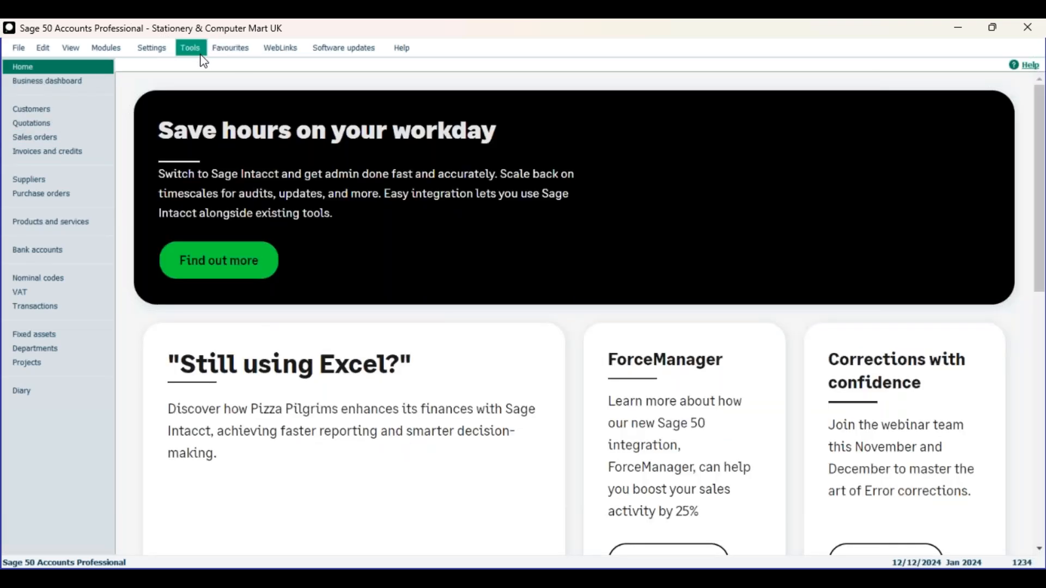
left_click(190, 48)
left_click(220, 67)
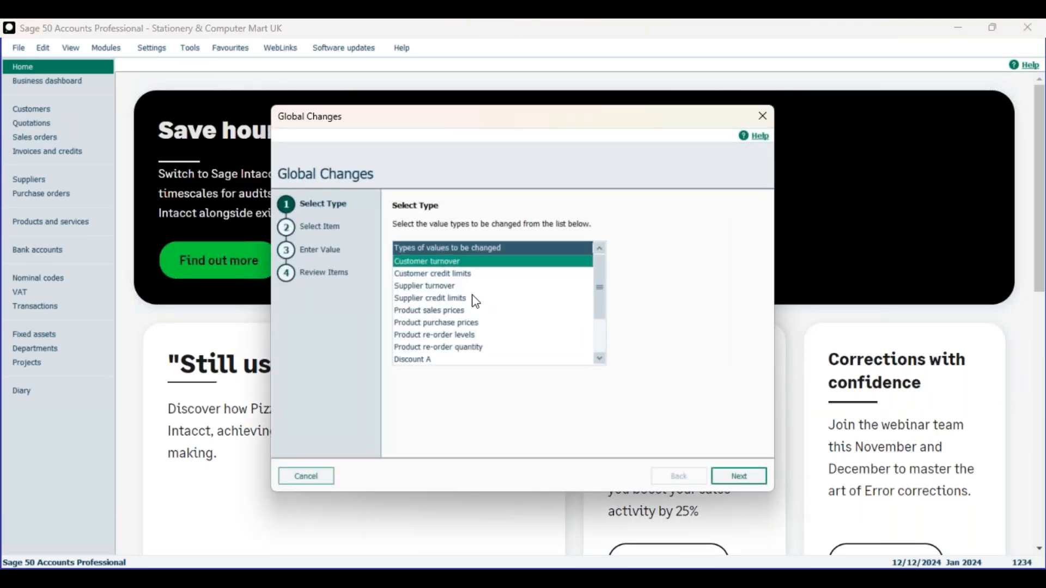
left_click(462, 313)
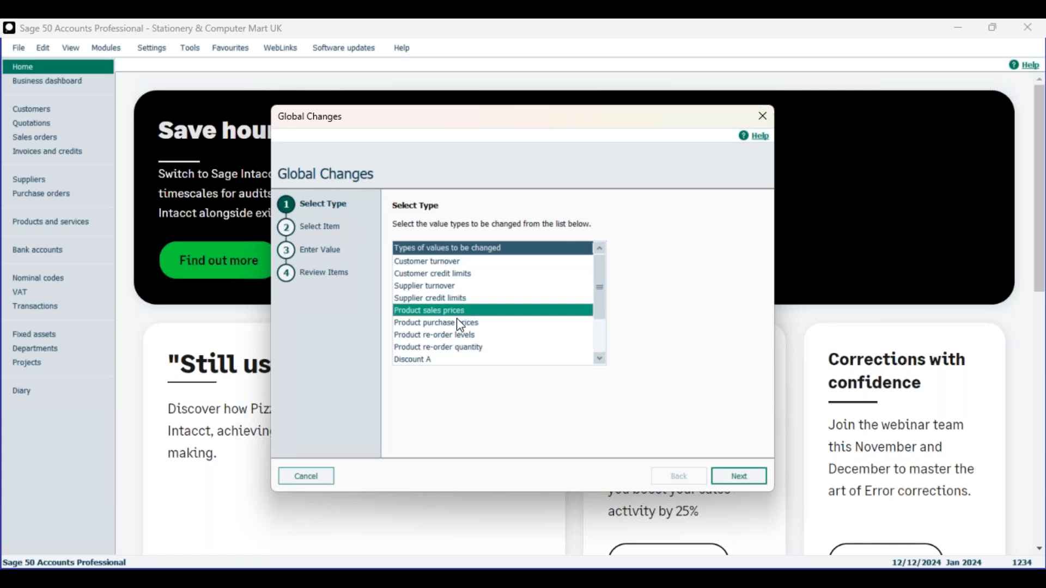
left_click(747, 482)
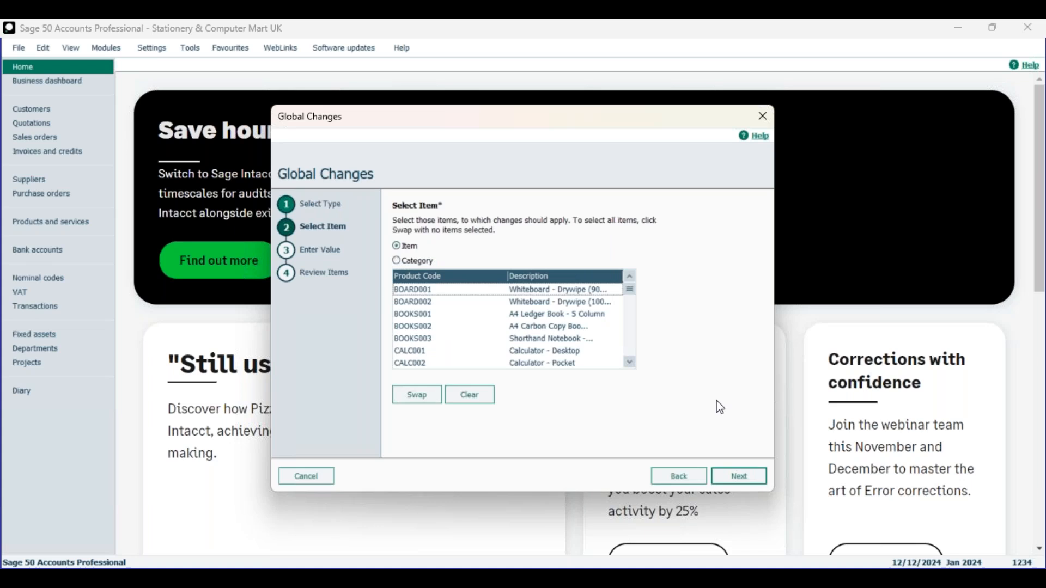
left_click(684, 483)
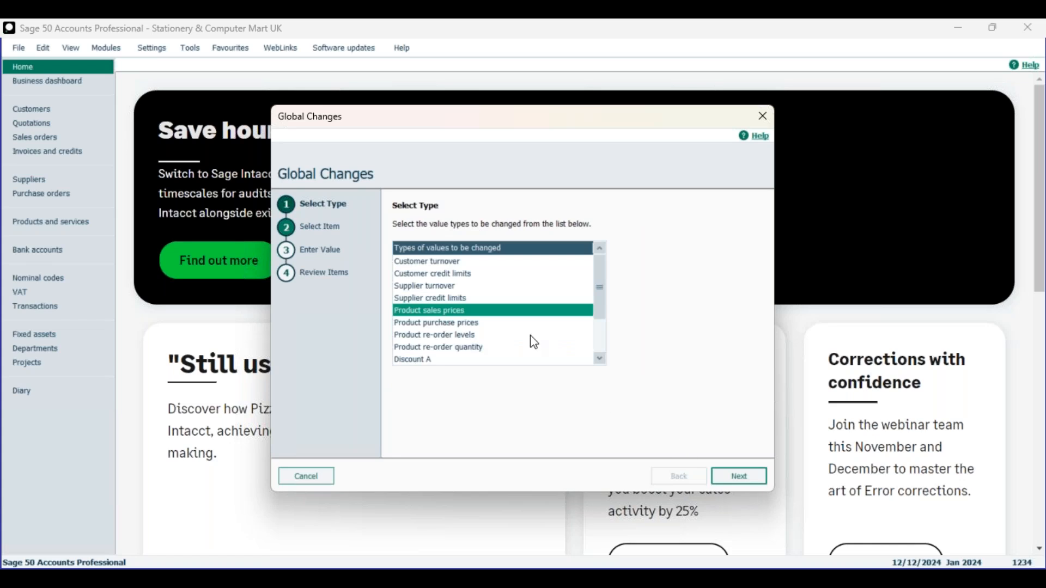
left_click(744, 480)
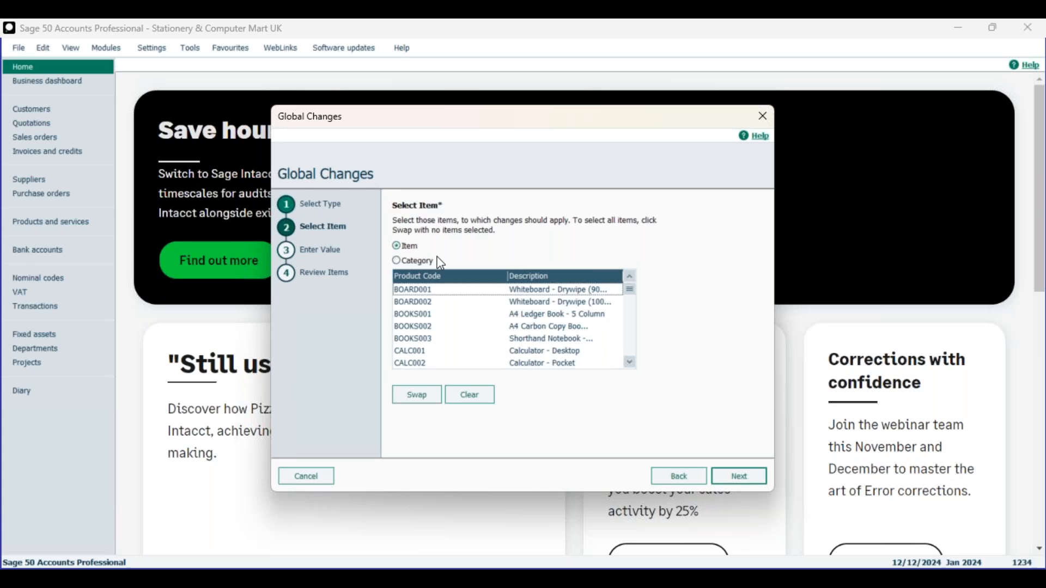
left_click(472, 292)
left_click(527, 317)
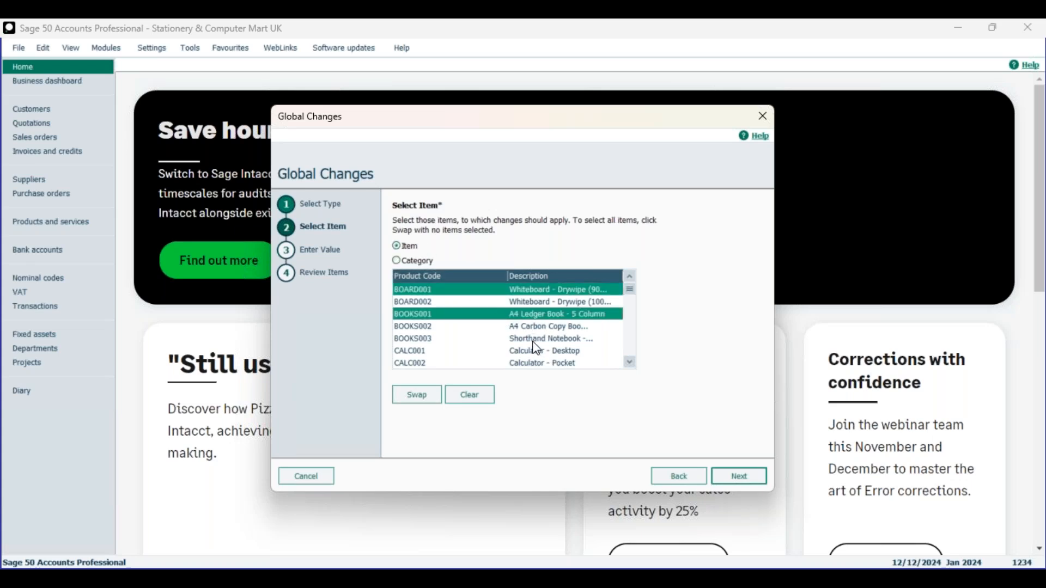
left_click(533, 340)
left_click(550, 363)
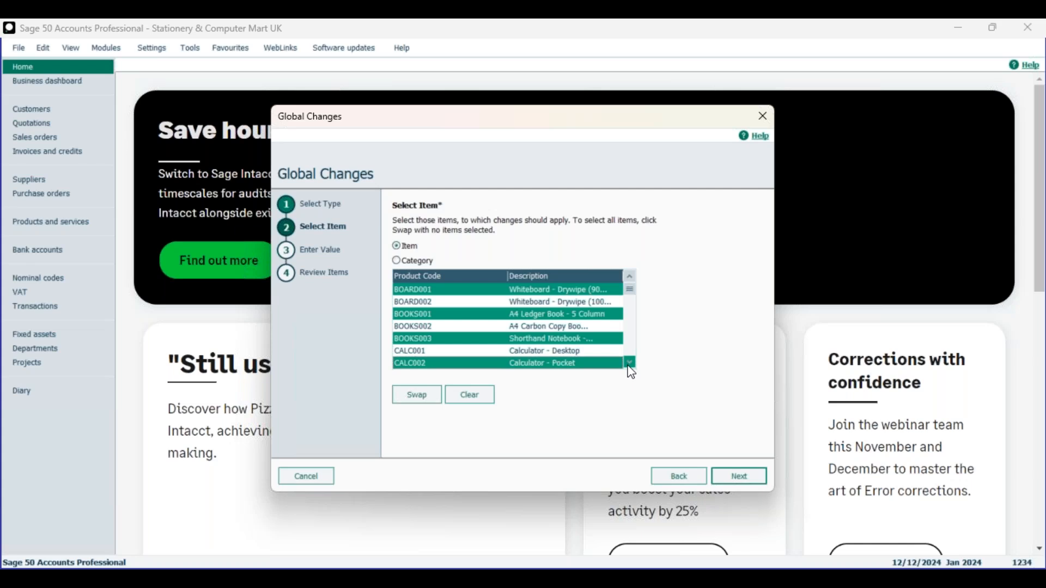
double_click(630, 364)
left_click(593, 340)
left_click(587, 316)
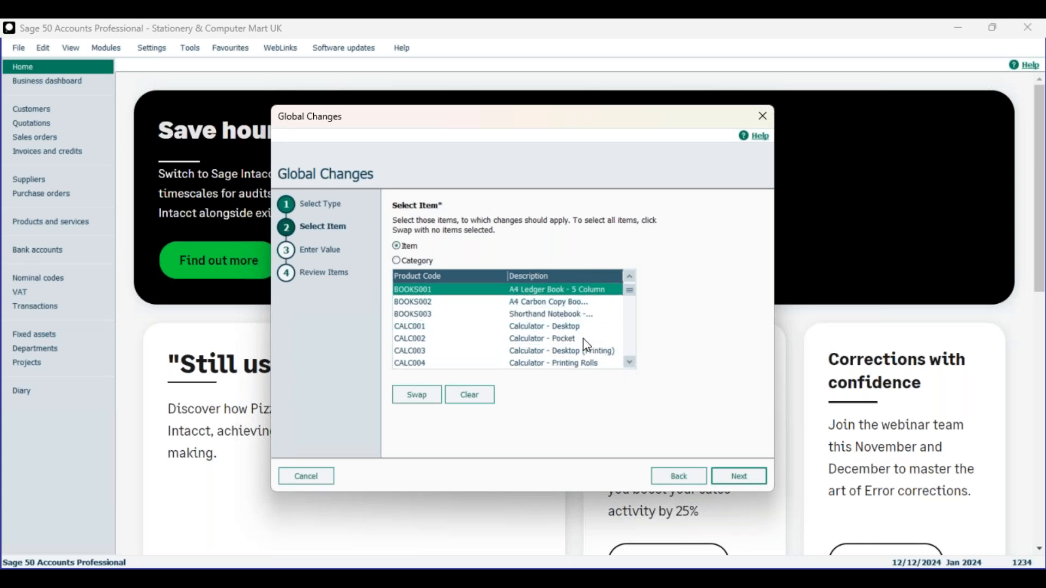
scroll(583, 338, "up", 1)
left_click(571, 313)
left_click(569, 293)
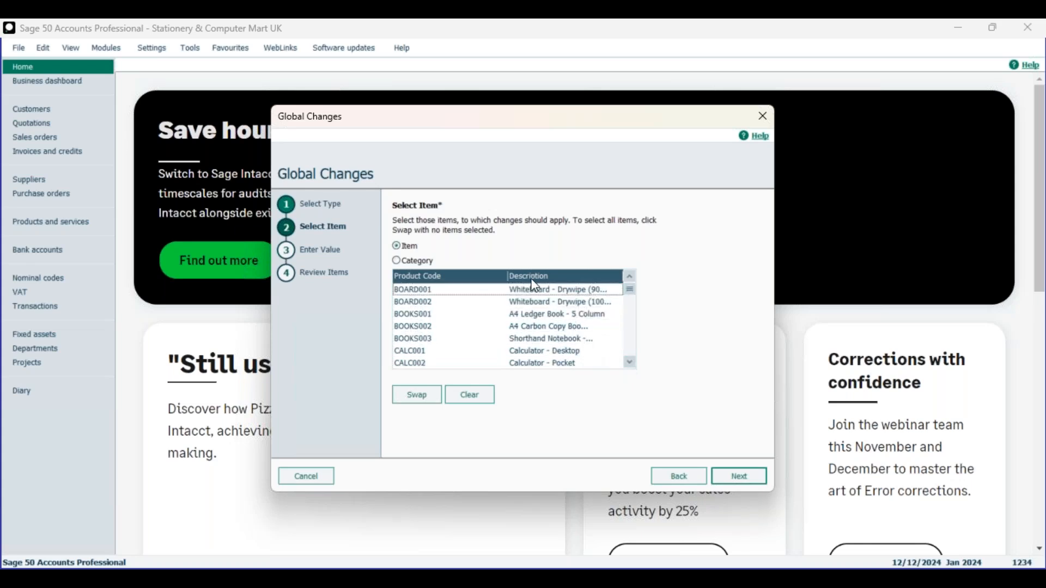
Apply the price change by category, choosing Paper Products, and continue to the value entry.
left_click(426, 260)
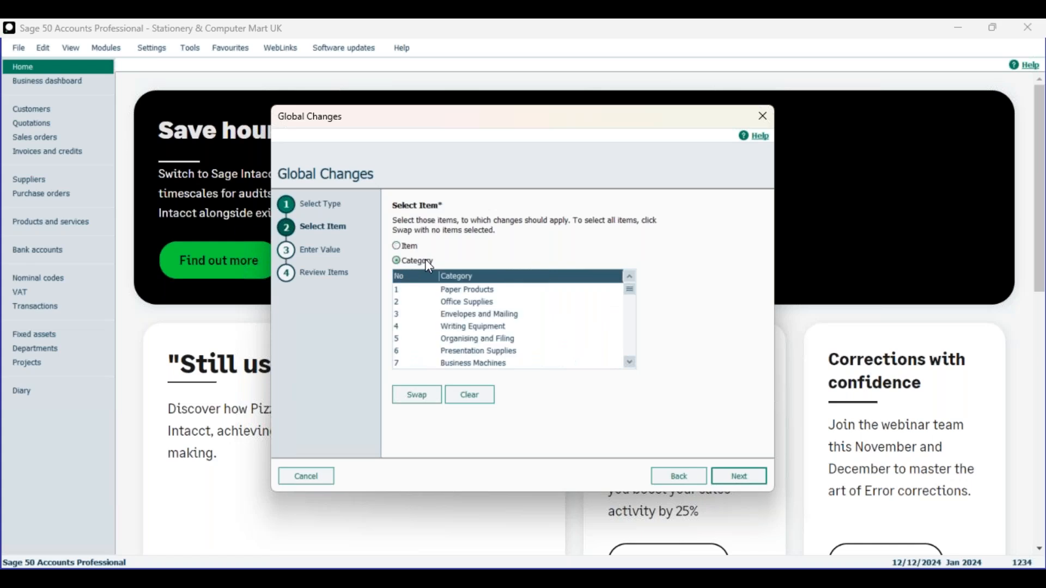
left_click(462, 294)
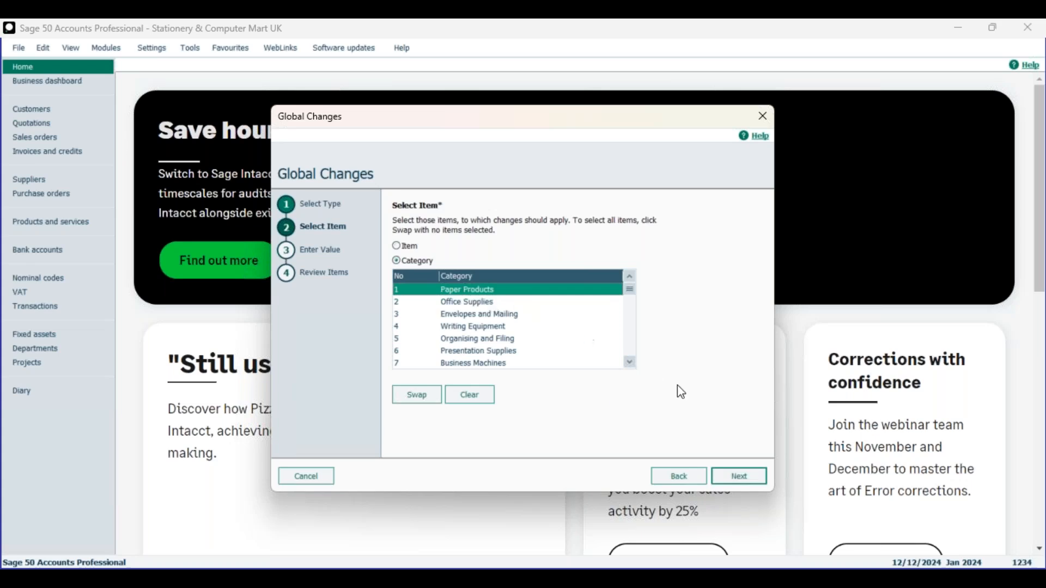
left_click(751, 486)
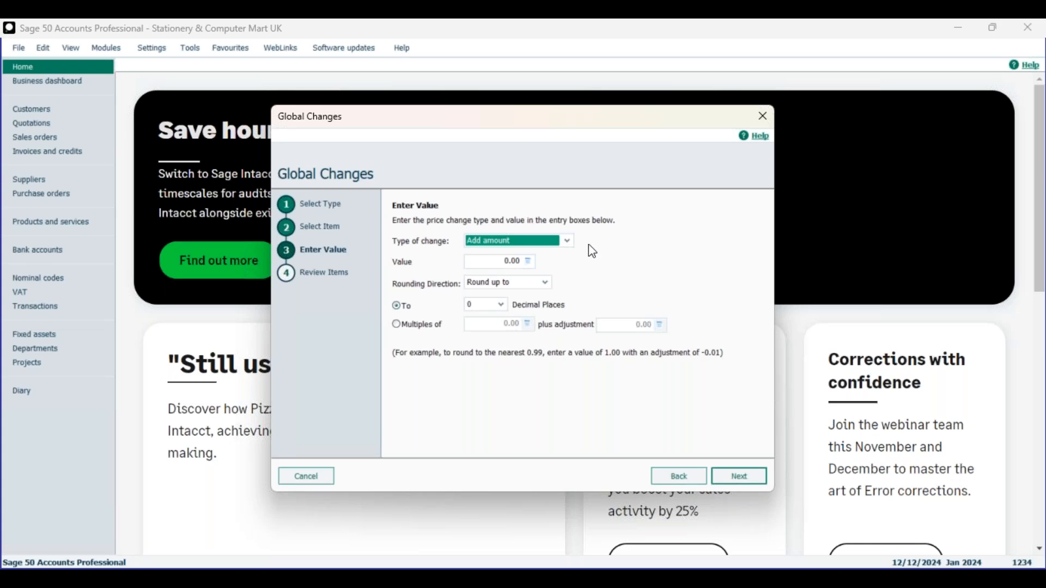
Preview a fixed sales price figure of 1.00 for the Paper Products category and go back to the value entry.
left_click(566, 241)
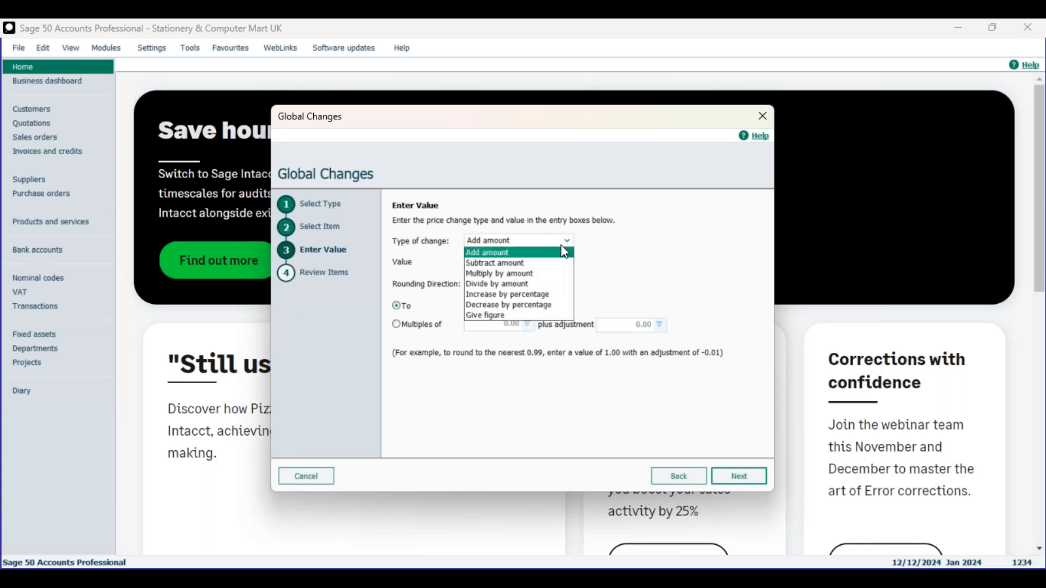
left_click(502, 315)
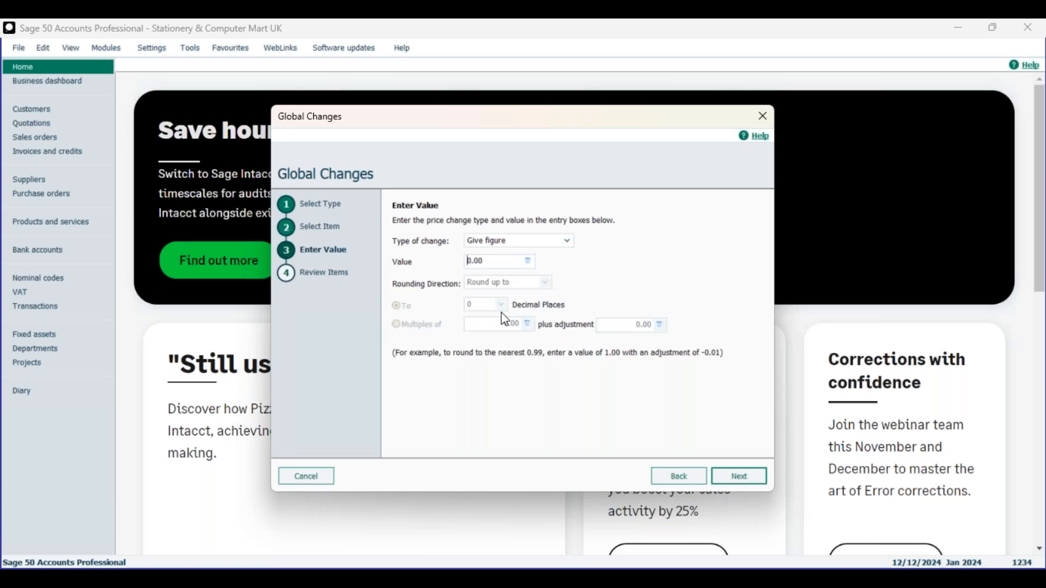
left_click(486, 263)
type("1")
key("Delete")
left_click(733, 478)
scroll(718, 306, "down", 1)
scroll(715, 254, "up", 1)
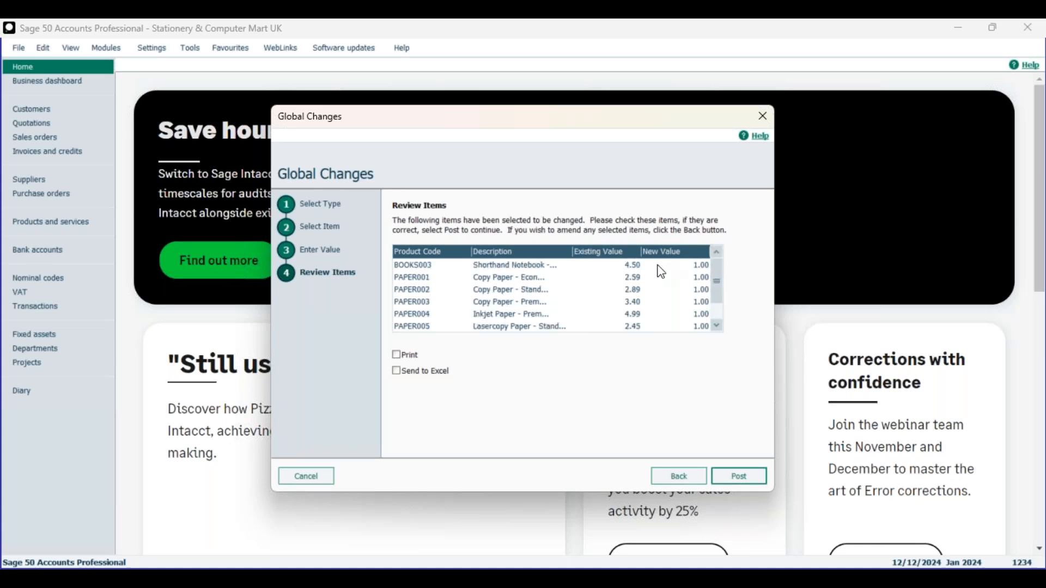
left_click(717, 326)
left_click(716, 327)
left_click_drag(718, 299, 719, 279)
left_click(679, 477)
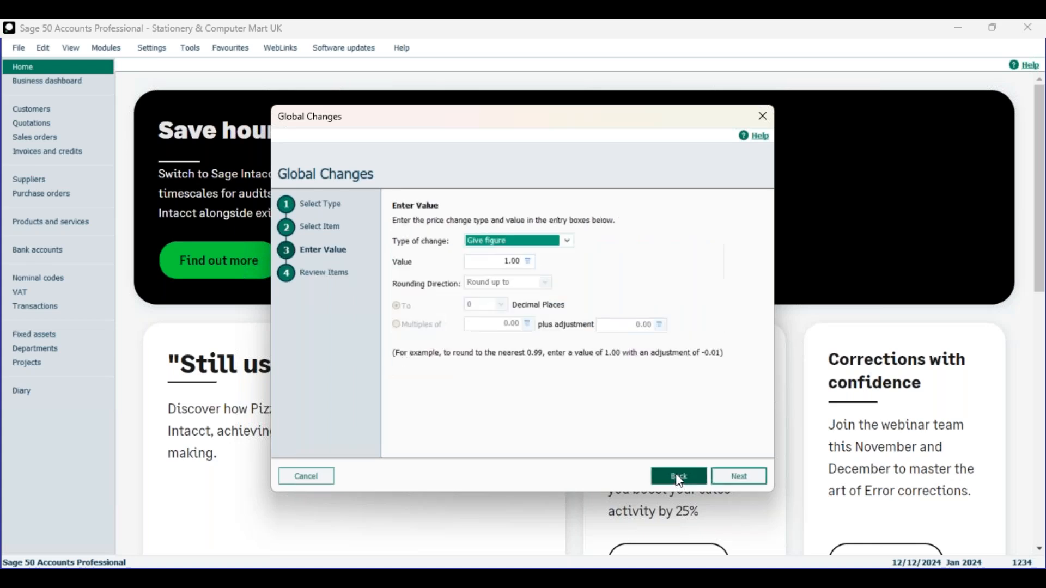
Decrease the Paper Products sales prices by 50 percent, rounded up to 2 decimal places, and preview the new values.
left_click(524, 244)
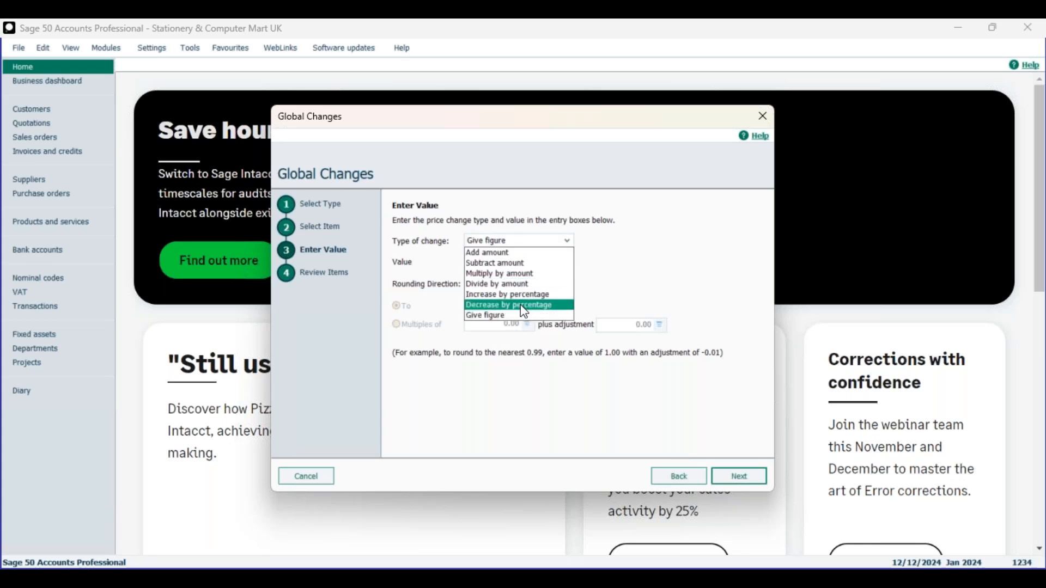
left_click(520, 305)
left_click(510, 262)
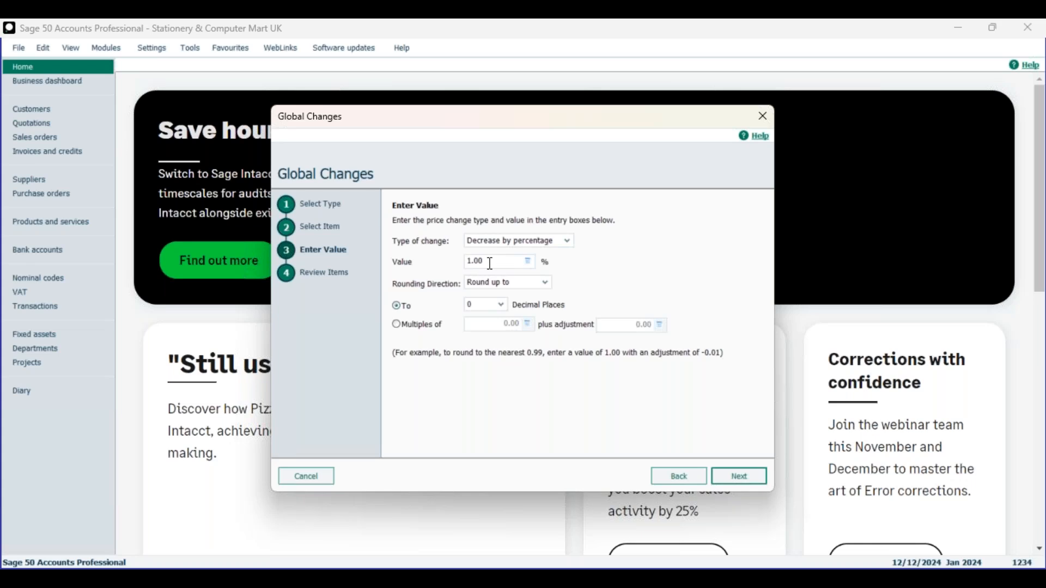
key("Delete")
type("50")
left_click(505, 305)
left_click(483, 338)
left_click(747, 478)
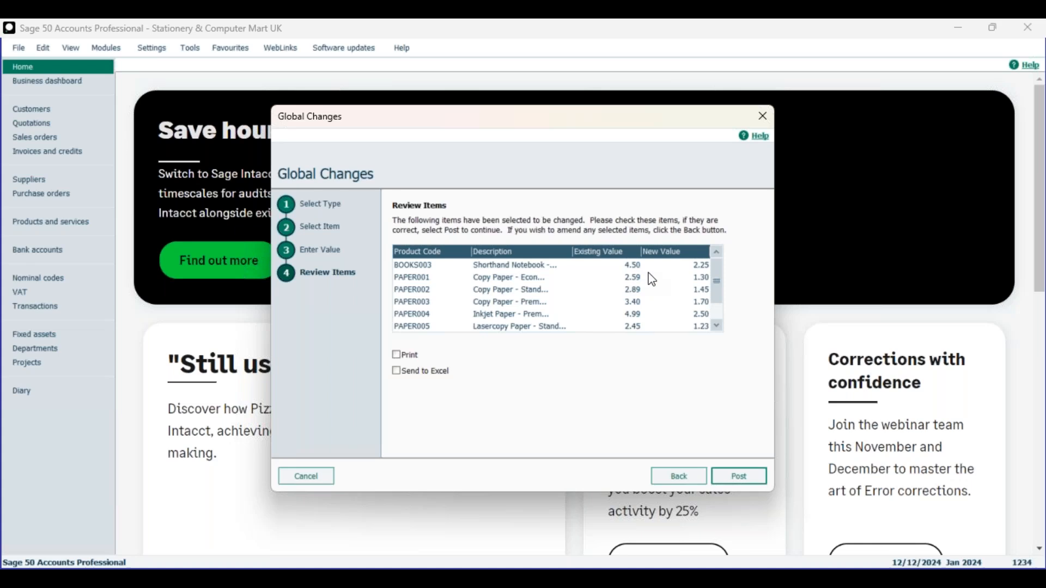
Review the existing and new prices of all listed products and post the irreversible change.
mouse_move(717, 278)
left_mouse_down()
mouse_move(719, 312)
mouse_move(704, 275)
left_mouse_up()
scroll(494, 273, "down", 7)
scroll(495, 272, "up", 7)
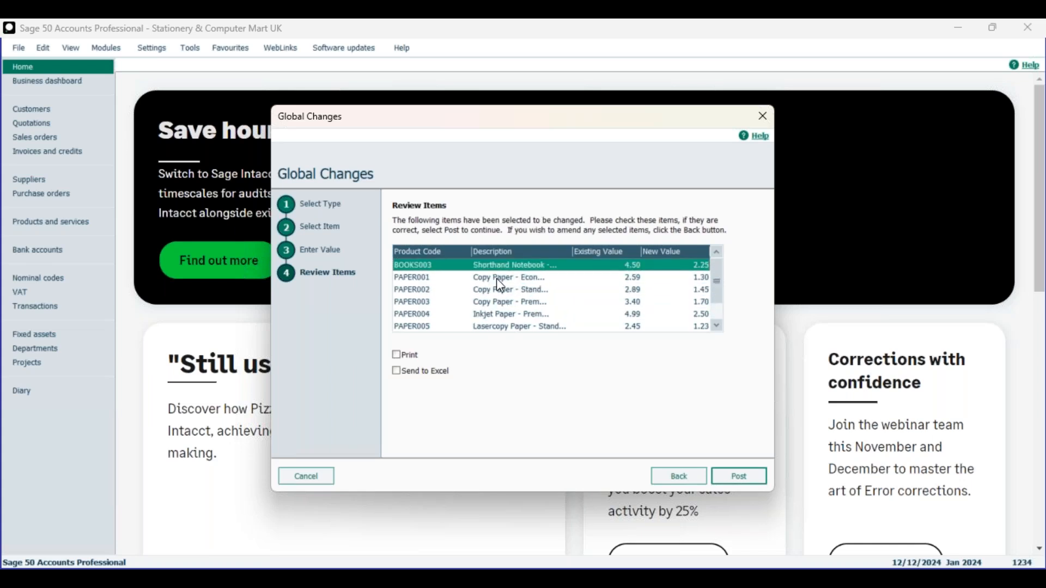
scroll(492, 283, "down", 7)
scroll(489, 278, "up", 7)
left_click(742, 477)
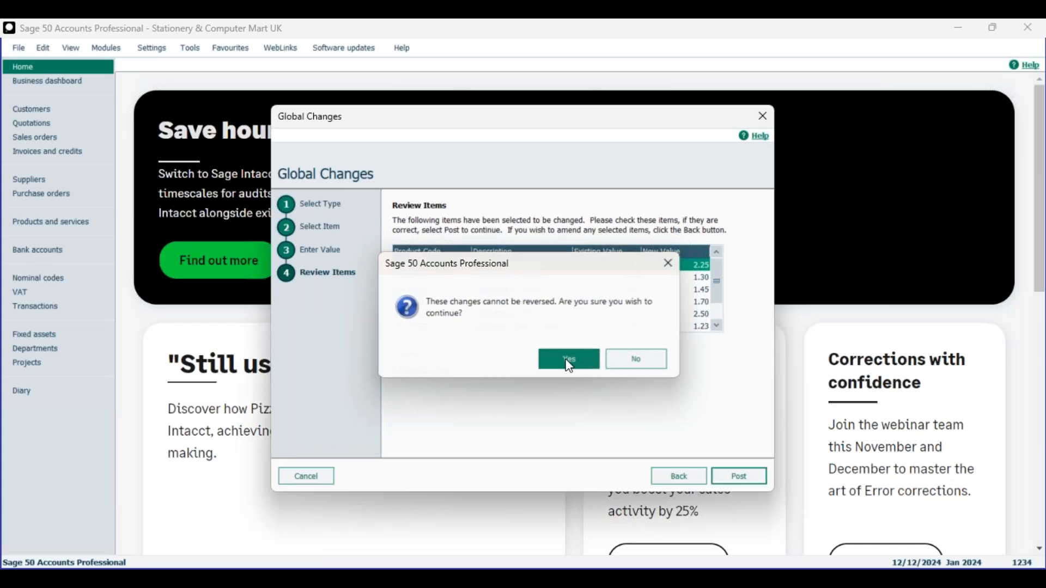
left_click(569, 360)
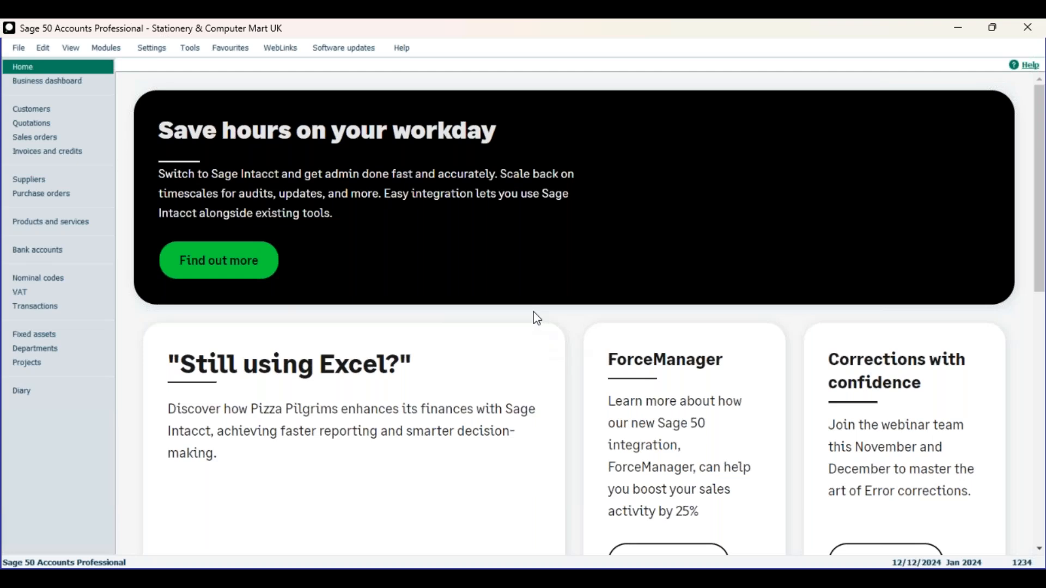
Open Global Changes again and examine the available value types, including the customisable discounts A to E.
left_click(188, 49)
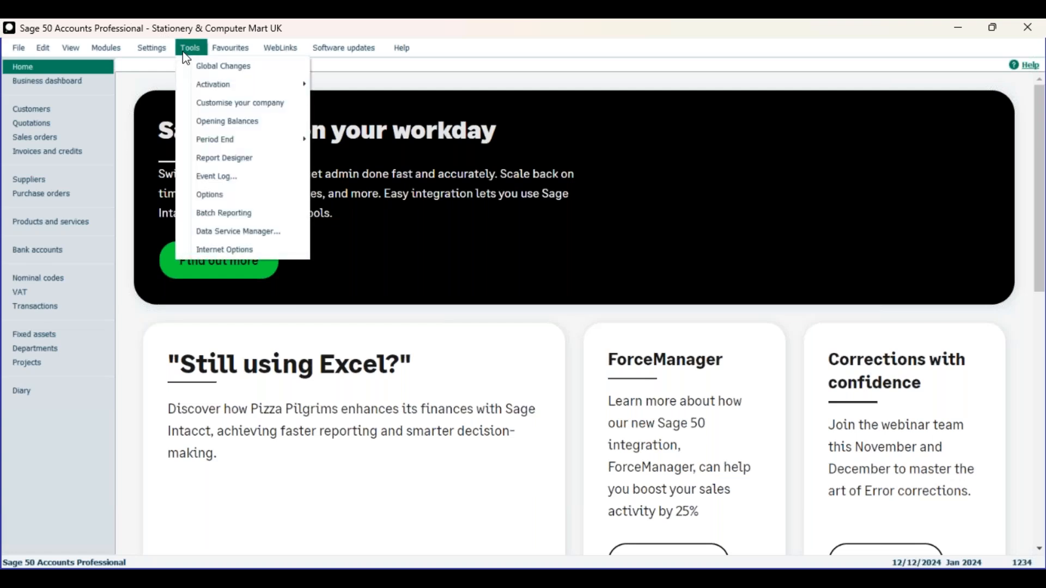
left_click(200, 65)
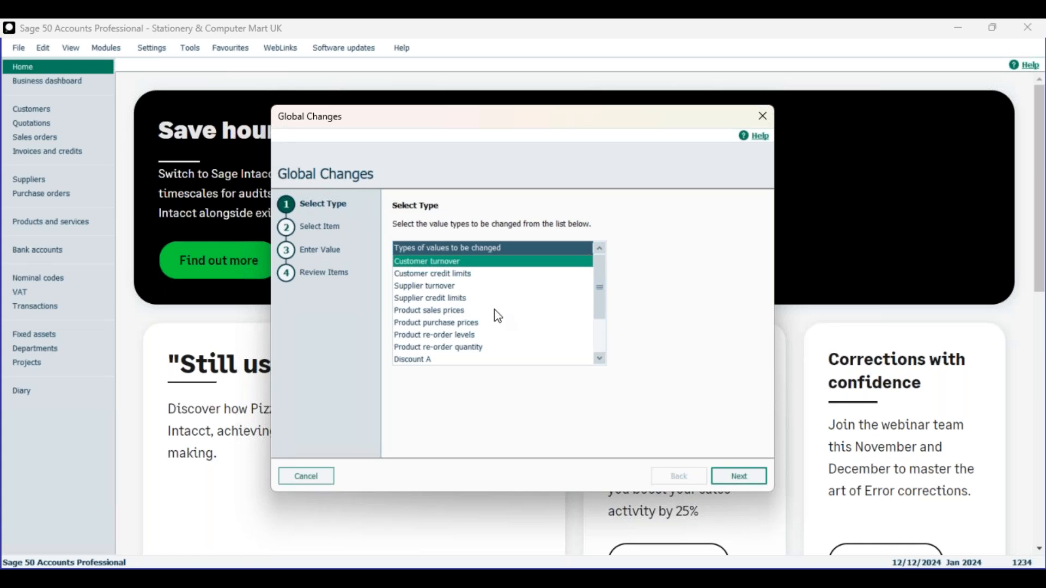
key("Down")
key("Down")
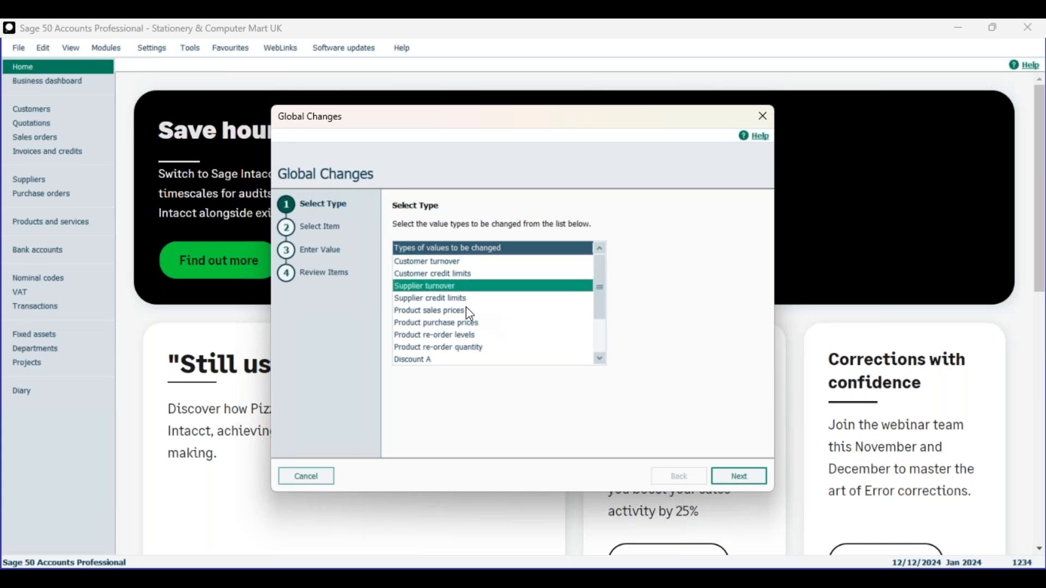
key("Down")
key("Down")
key("Down")
key("Down")
key("Down")
key("Down")
key("Down")
key("Down")
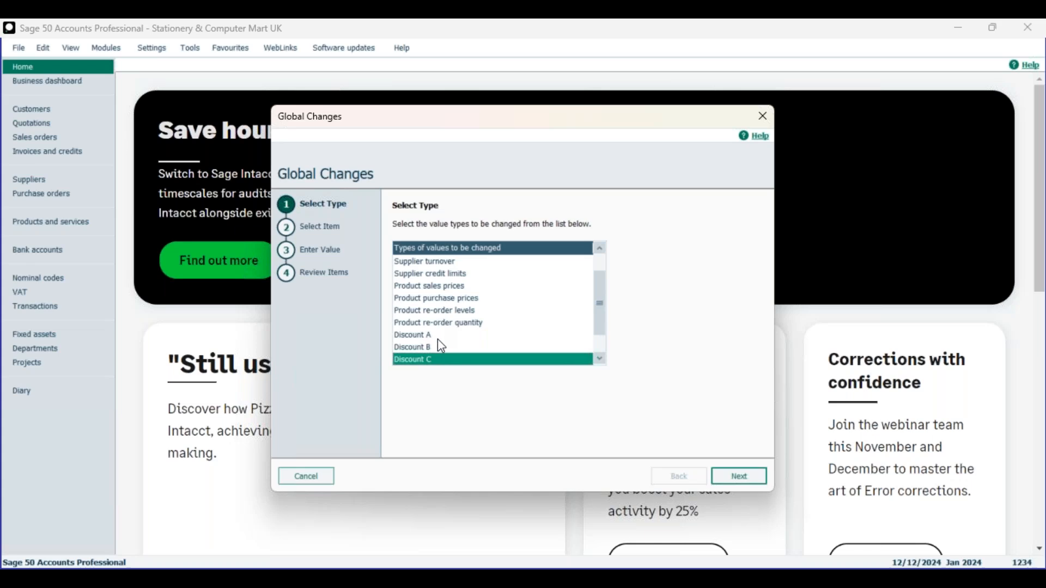
key("Down")
key("Down")
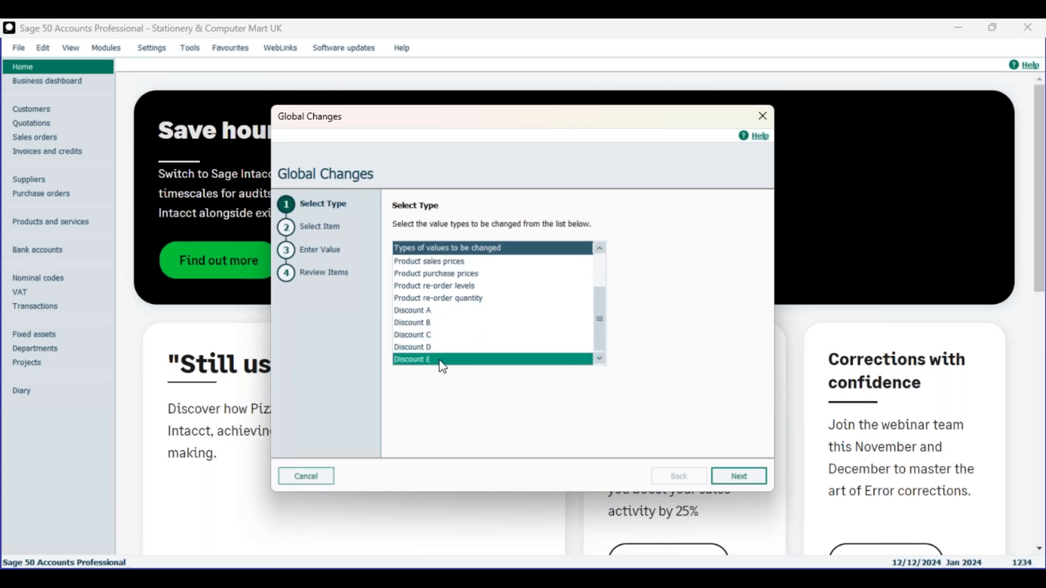
key("Up")
key("Up")
key("Up")
key("Up")
key("Down")
key("Down")
key("Down")
key("Down")
key("Up")
key("Up")
key("Up")
key("Up")
key("Down")
key("Down")
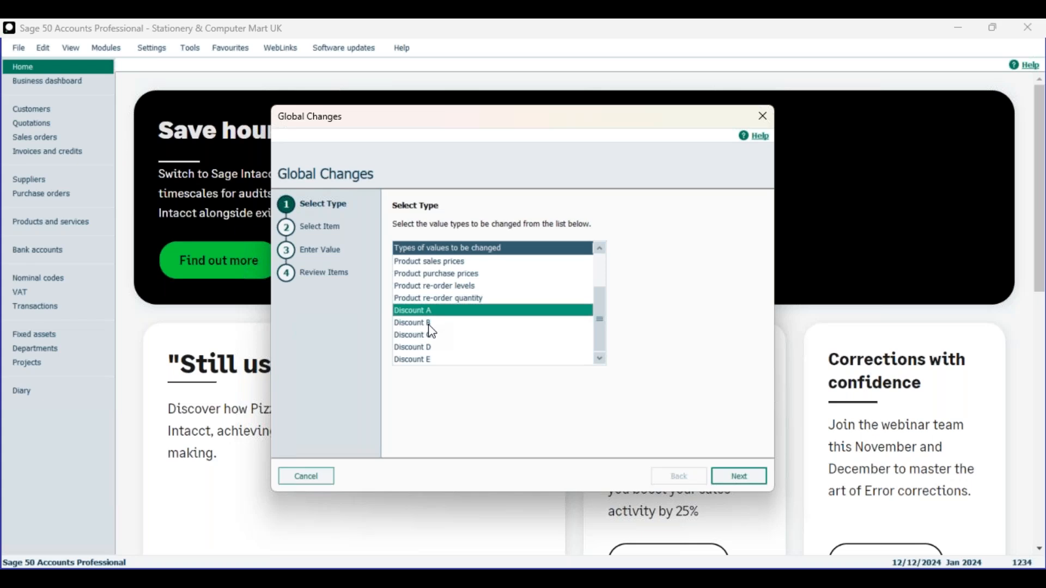
Try a Discount A change for products BOARD001 and BOARD002, exit the wizard without posting and minimise the window.
left_click(739, 477)
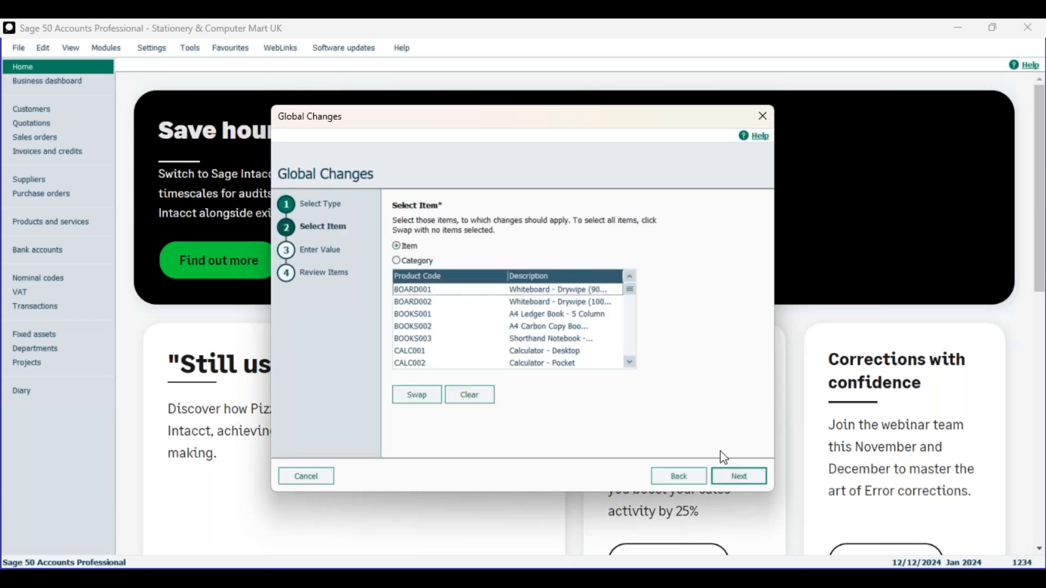
left_click(526, 294)
left_click(526, 302)
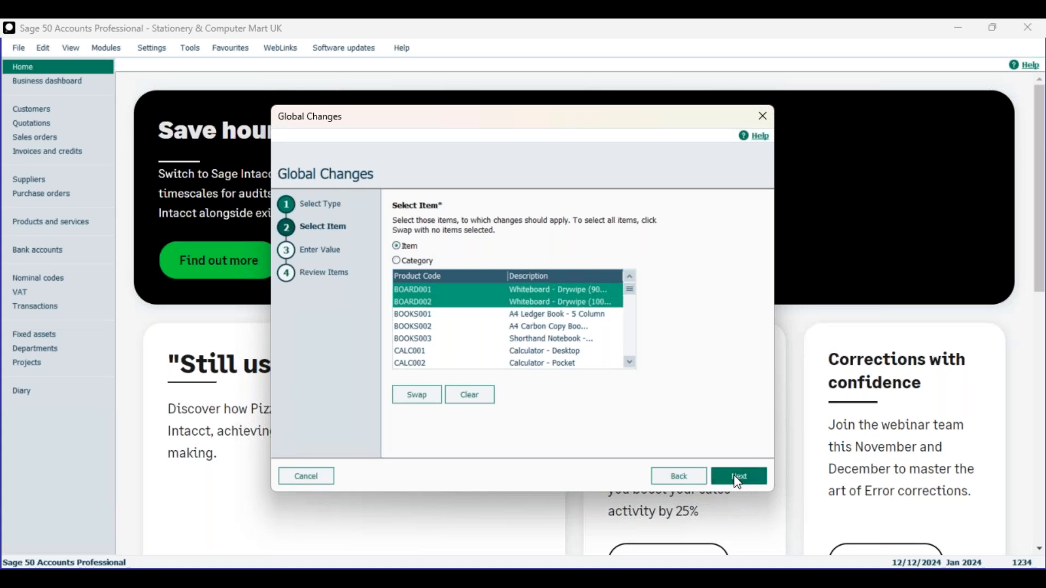
left_click(739, 476)
left_click(680, 478)
left_click(685, 478)
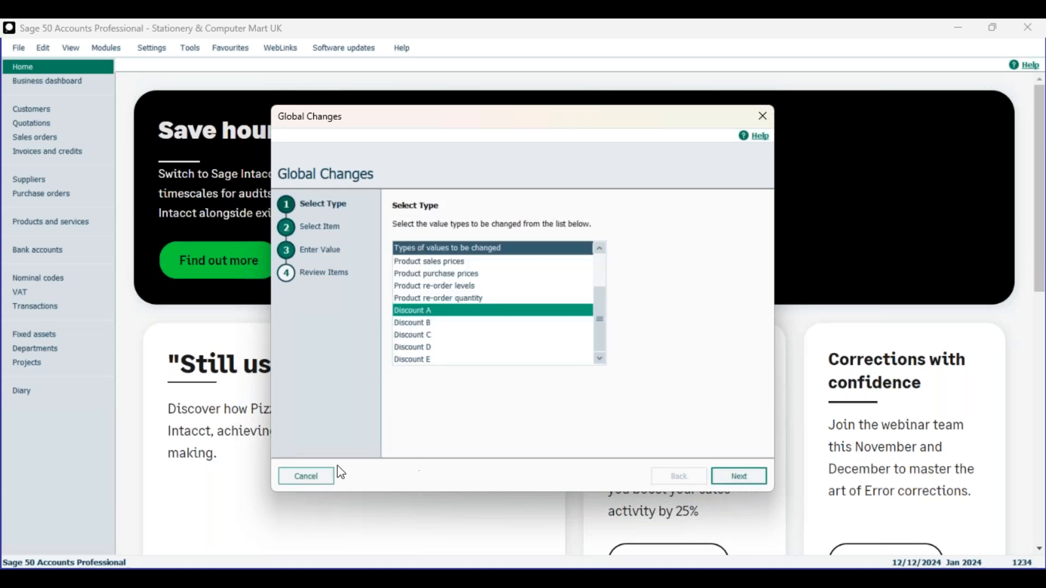
left_click(438, 323)
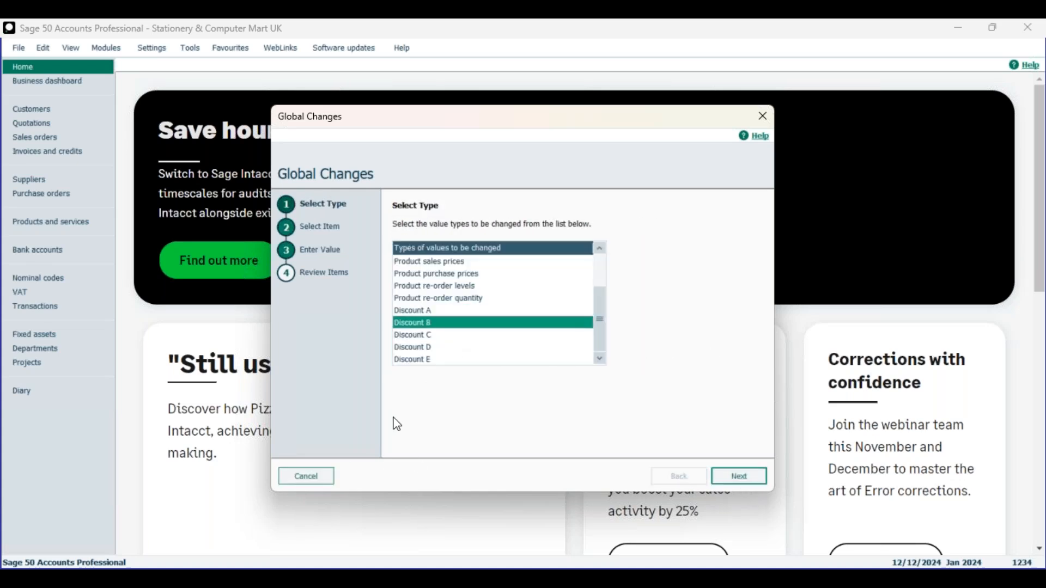
left_click(329, 475)
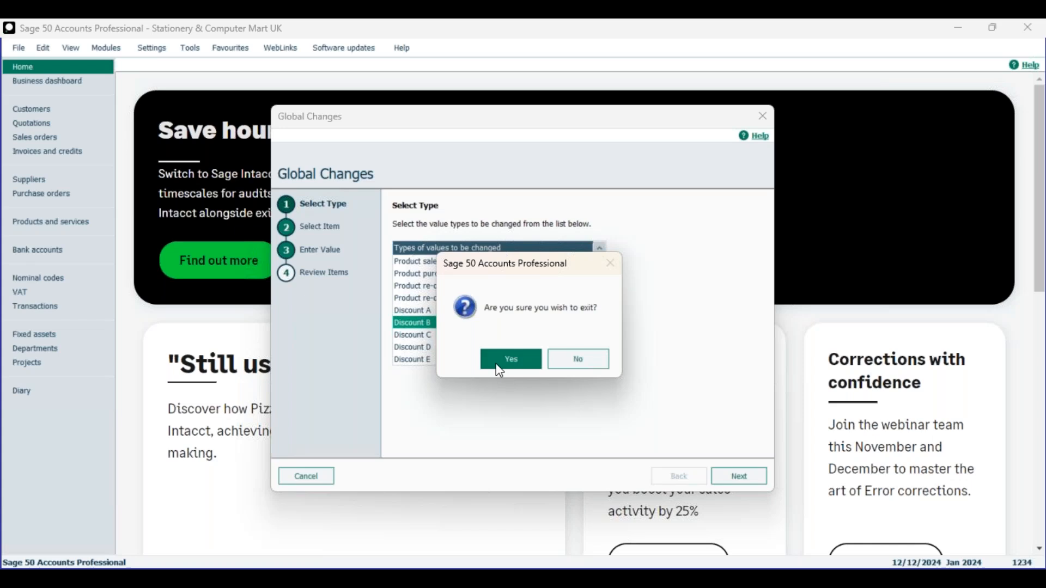
left_click(499, 370)
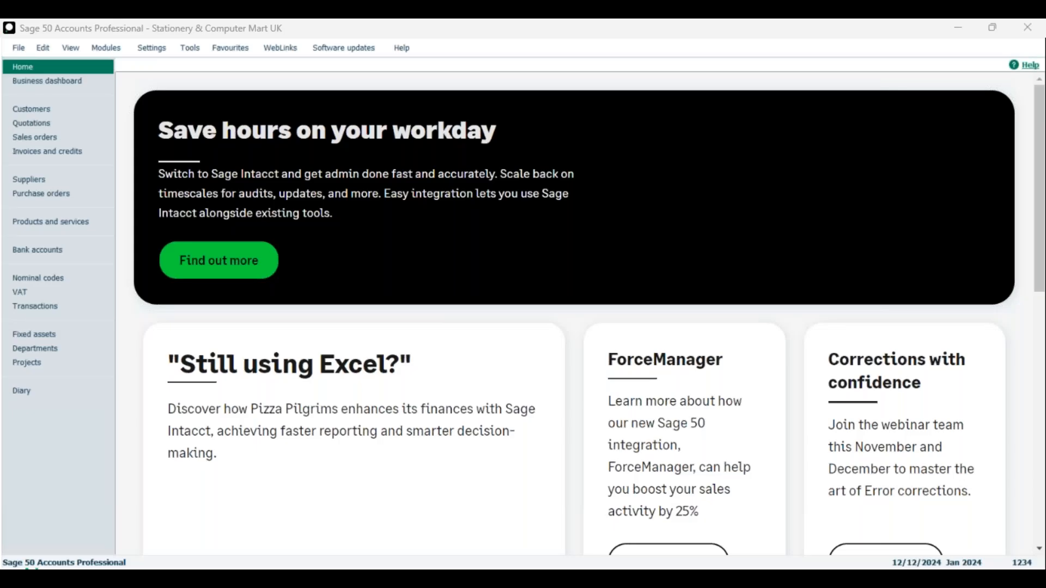
left_click(958, 28)
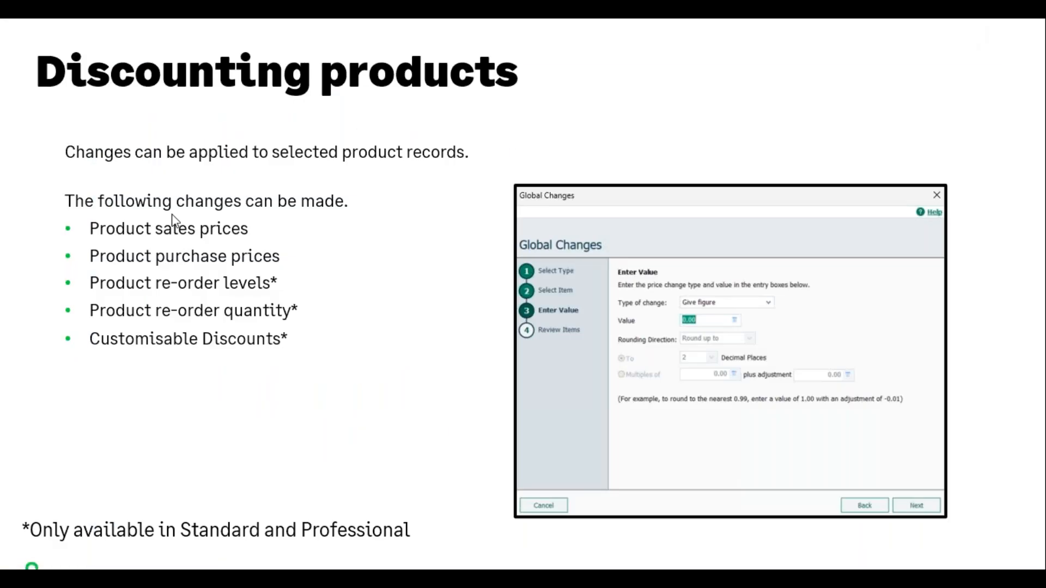